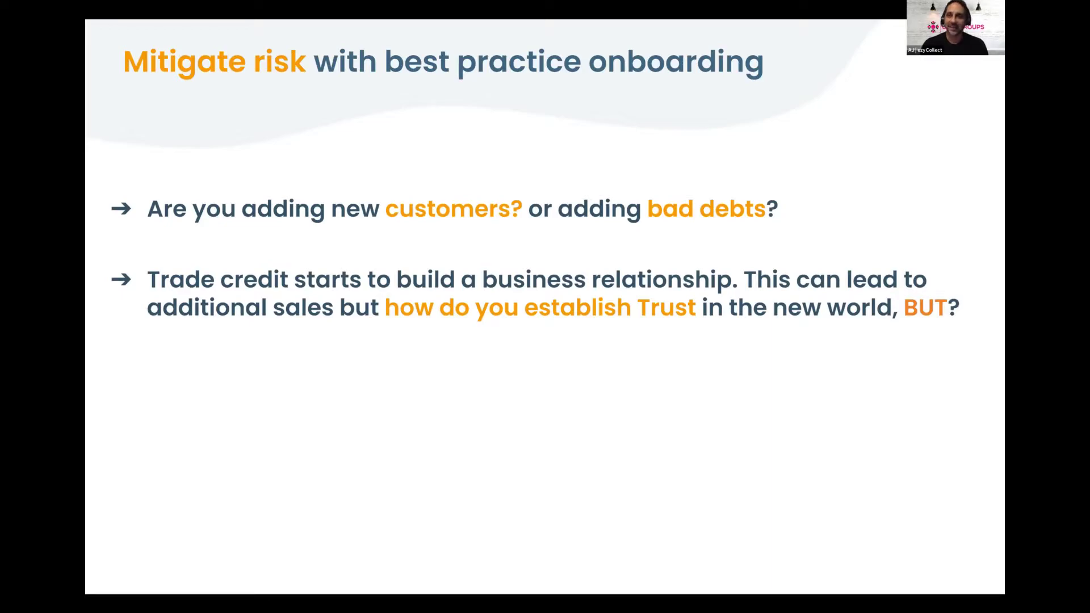
# Step: Reveal the data-first, manual, friction and Delight your customers bullets, then exit the slideshow
pyautogui.press('Right')
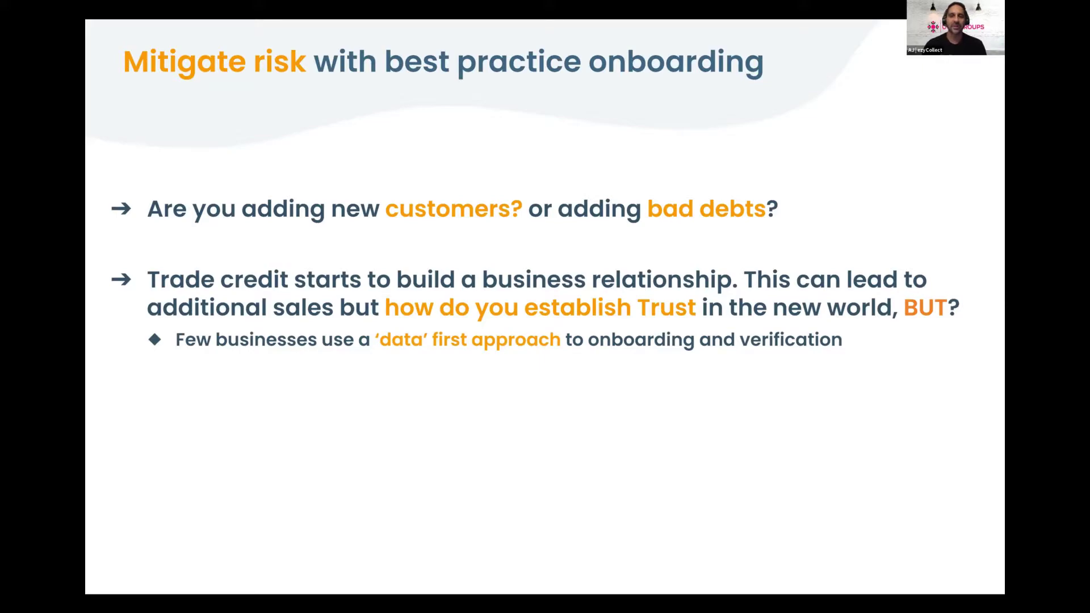
pyautogui.press('Right')
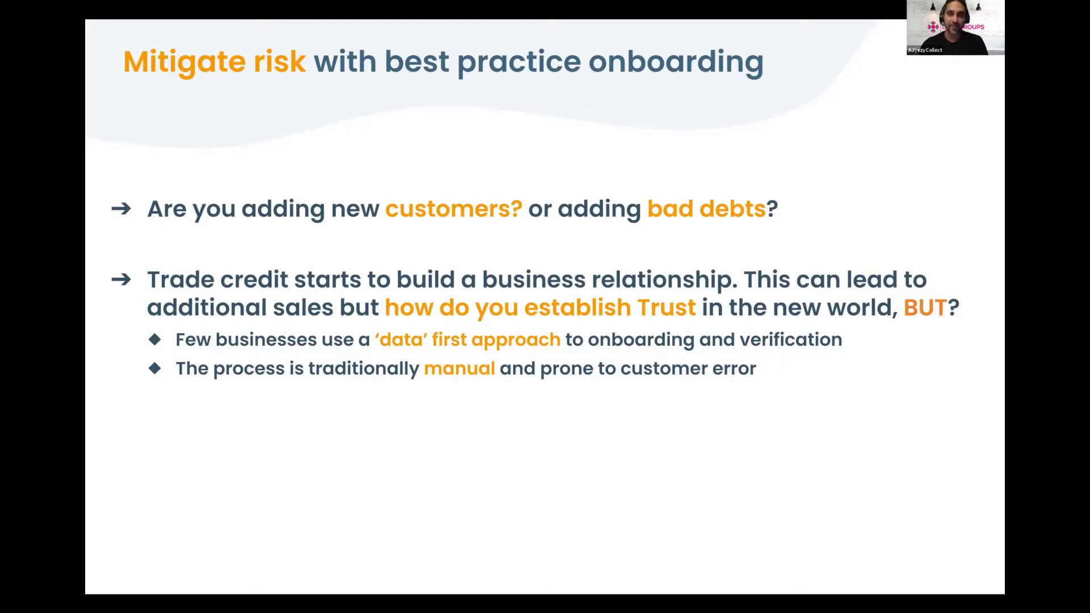
pyautogui.press('Right')
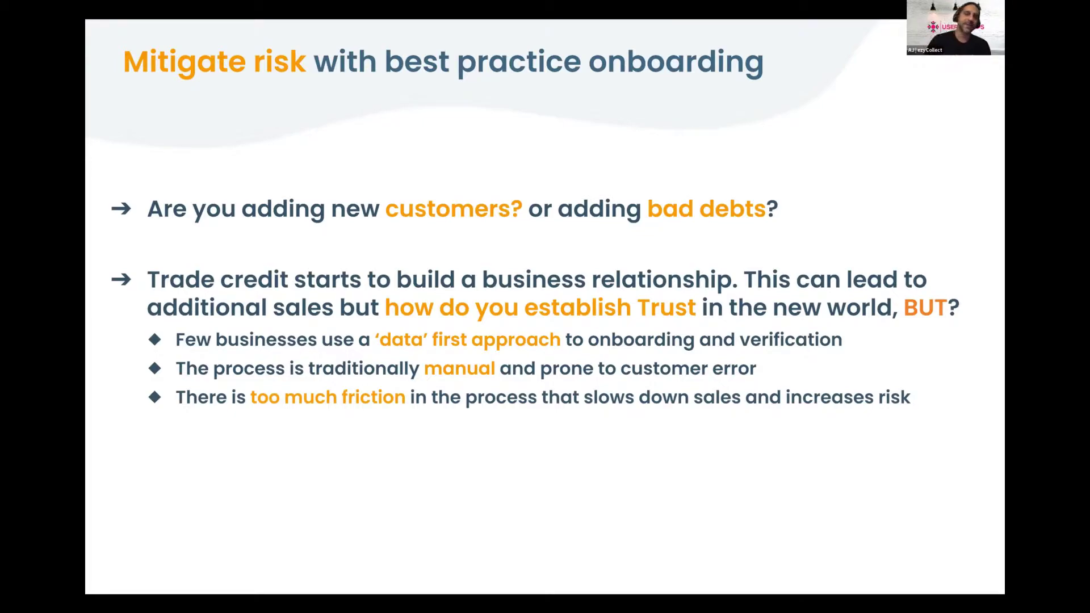
pyautogui.press('Right')
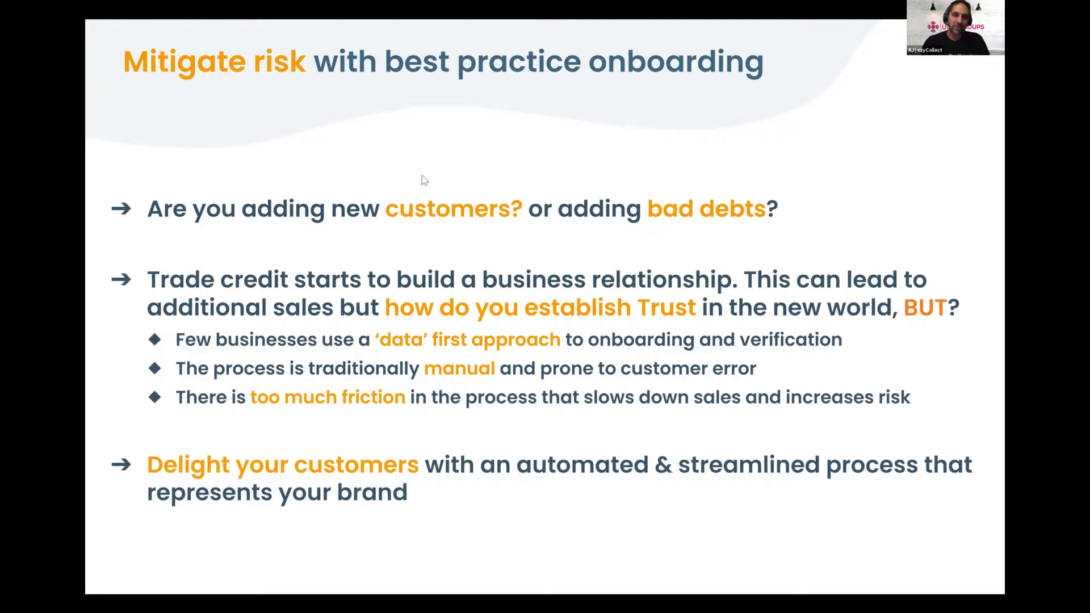
pyautogui.press('Escape')
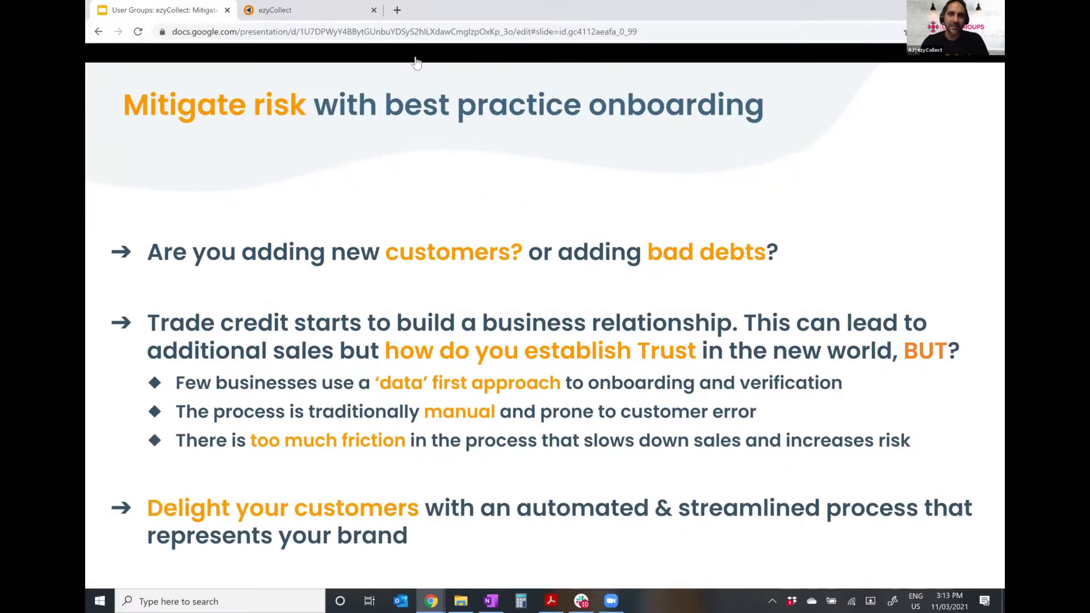
# Step: In ezyCollect, review the form's Terms & Conditions and Privacy Policy settings, then cancel unsaved
pyautogui.hotkey('ctrl', 'Tab')
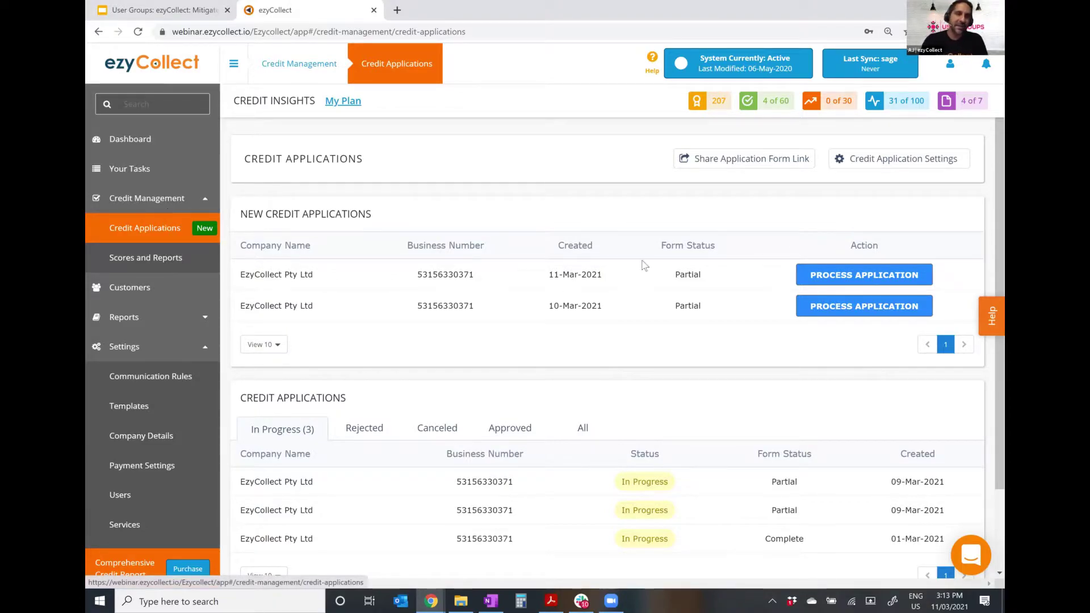
pyautogui.click(861, 162)
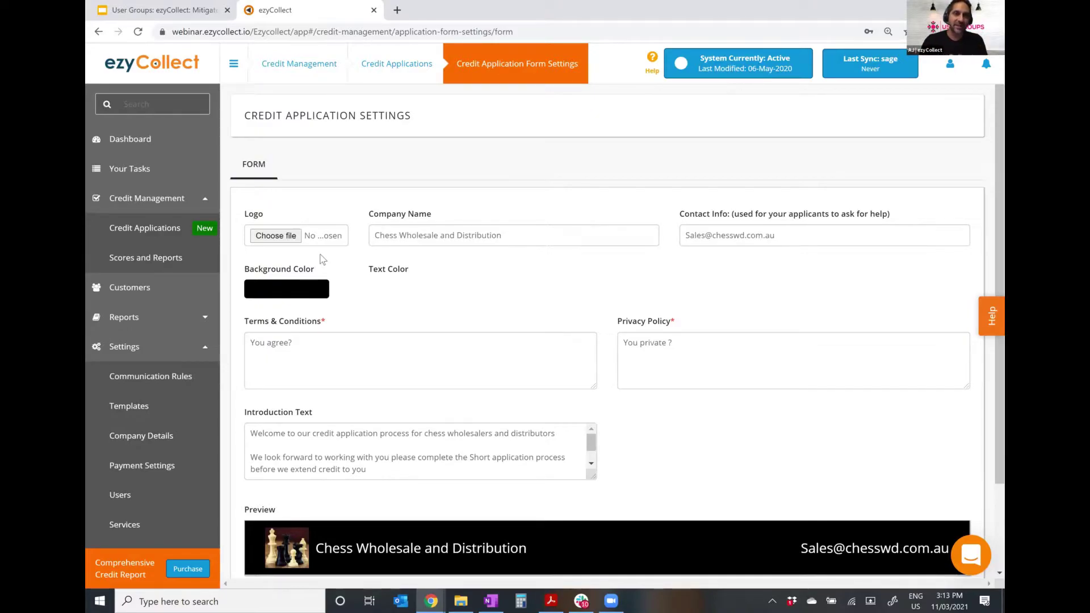
pyautogui.click(421, 347)
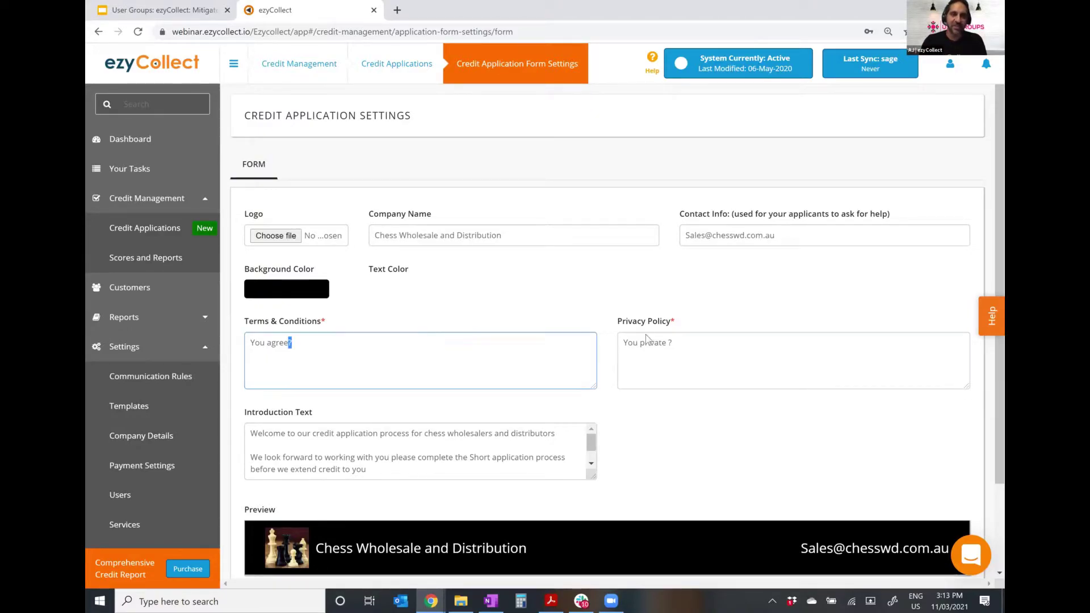
pyautogui.press('Tab')
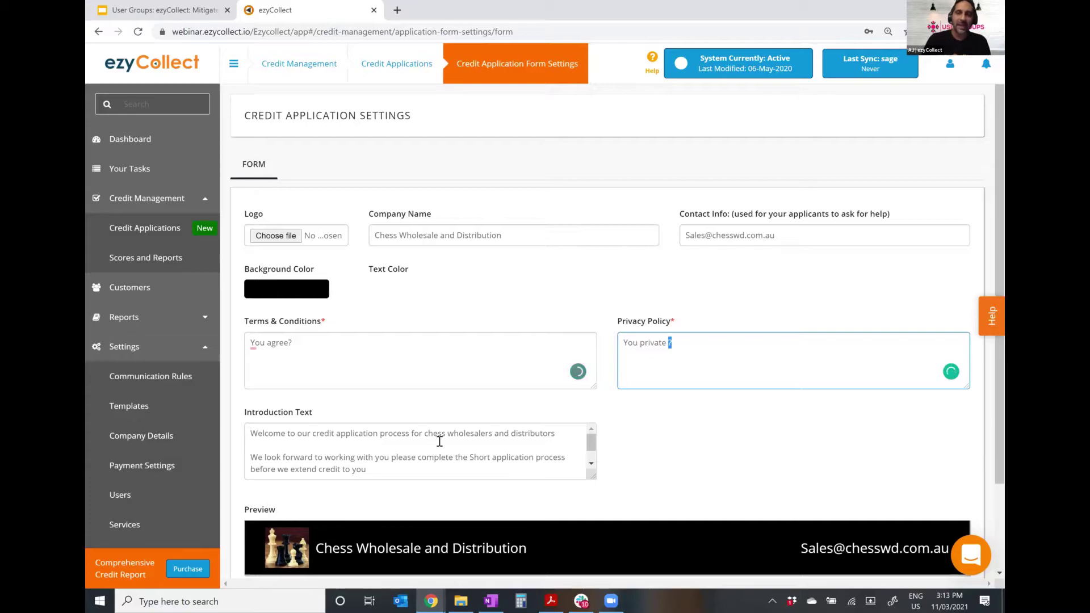
pyautogui.scroll(-1, 564, 470)
pyautogui.scroll(-2, 632, 467)
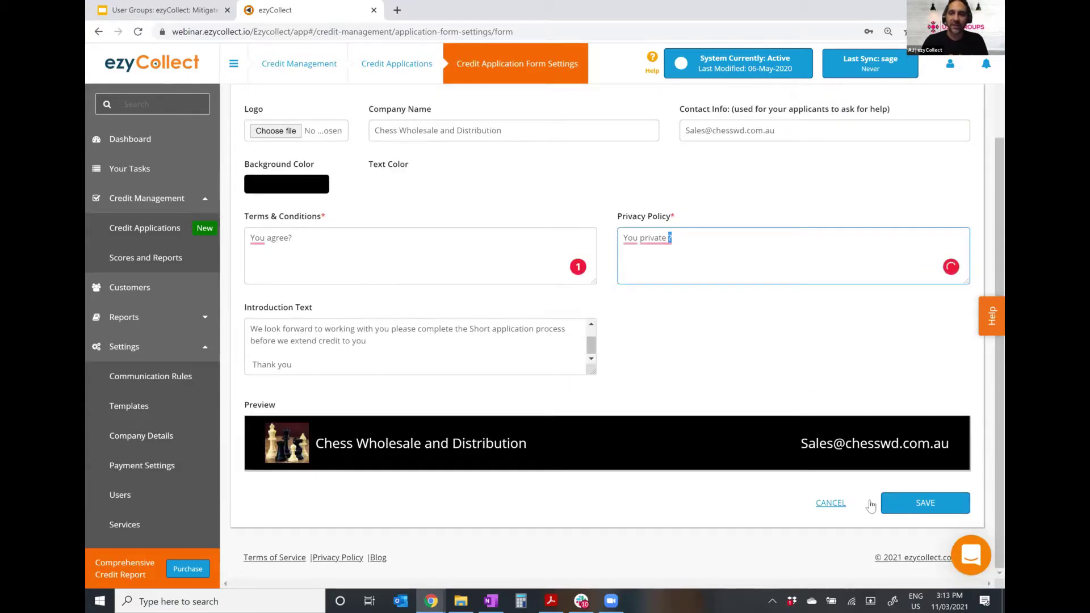
pyautogui.click(830, 503)
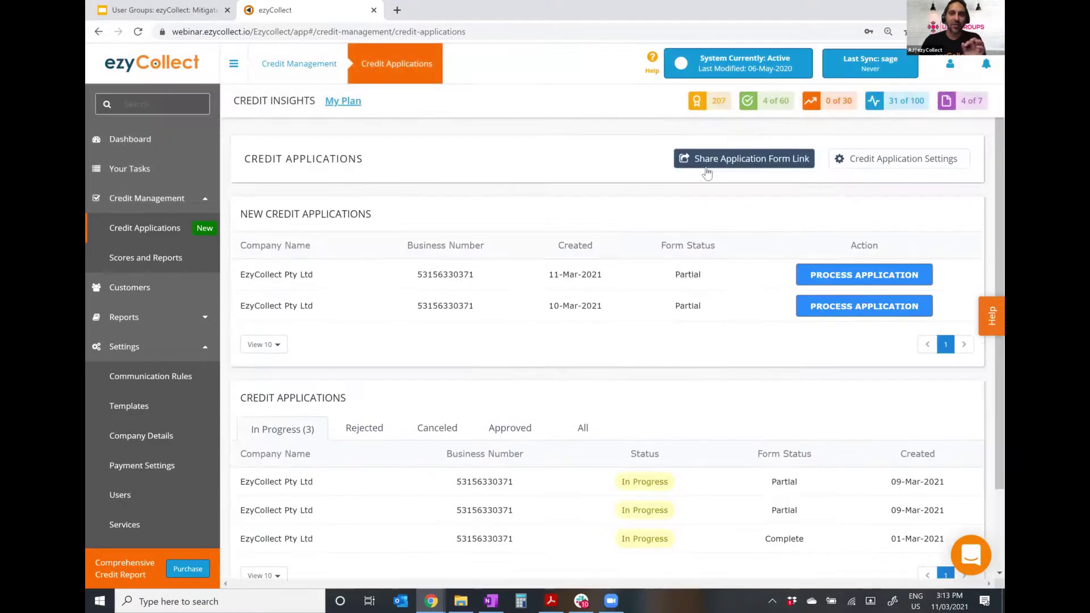
# Step: Copy the shareable form link and load the Chess Wholesale and Distribution form in a new tab
pyautogui.click(708, 171)
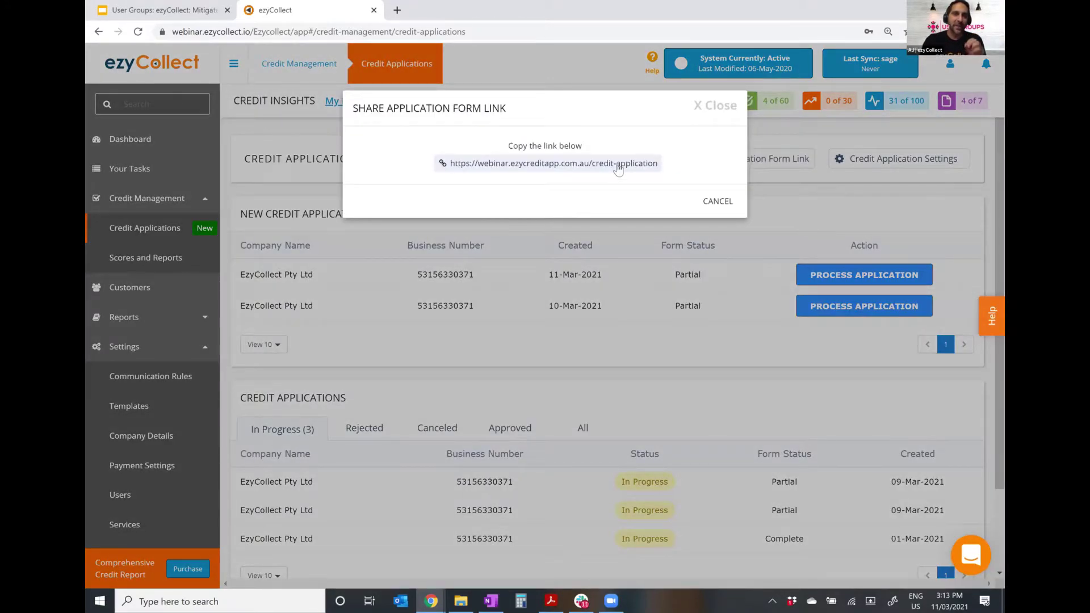
pyautogui.click(443, 164)
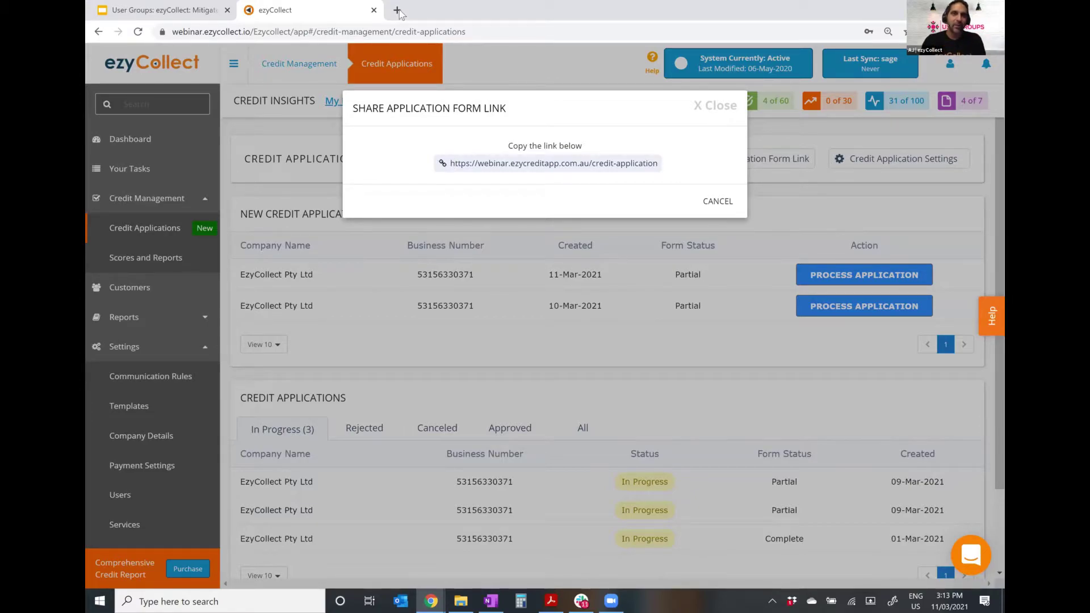
pyautogui.hotkey('ctrl', 't')
pyautogui.write('https://webinar.ezycreditapp.com.au/credit-application')
pyautogui.click(451, 54)
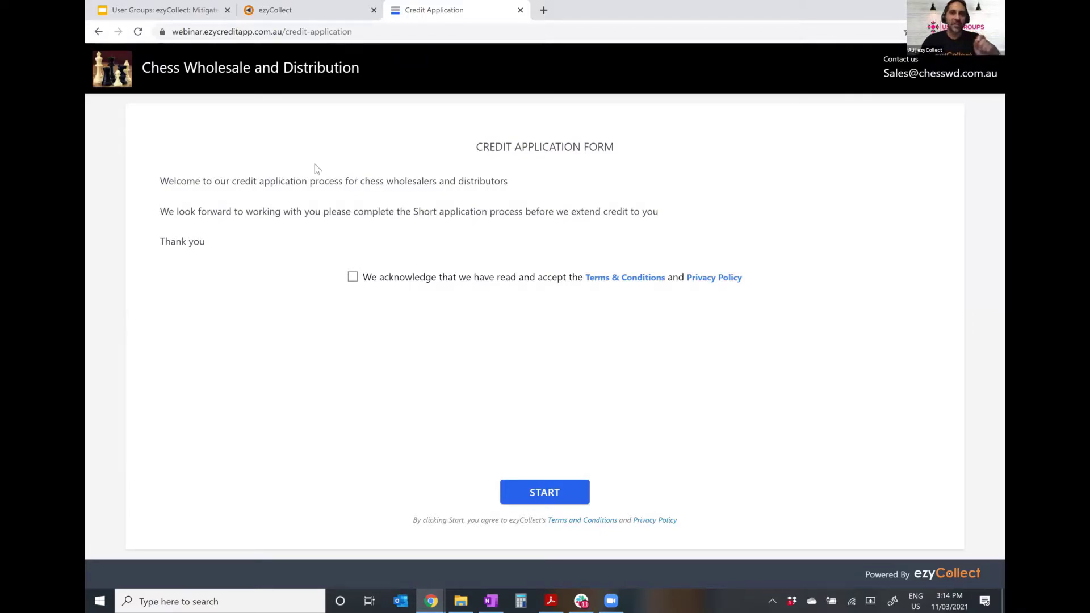
# Step: Accept the Terms & Conditions and Privacy Policy and start the credit application
pyautogui.click(354, 278)
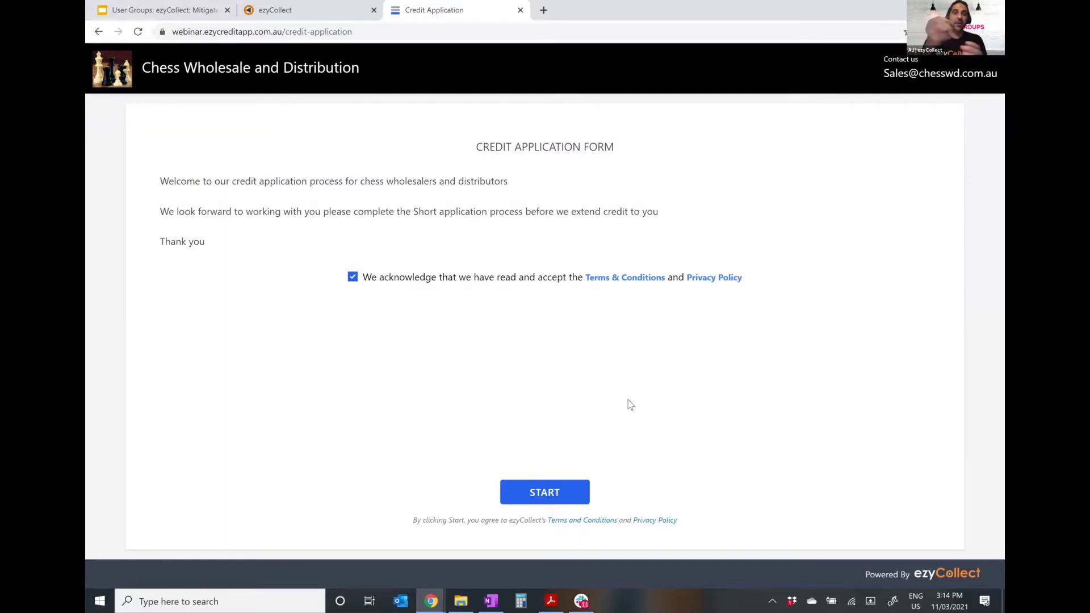
pyautogui.click(543, 492)
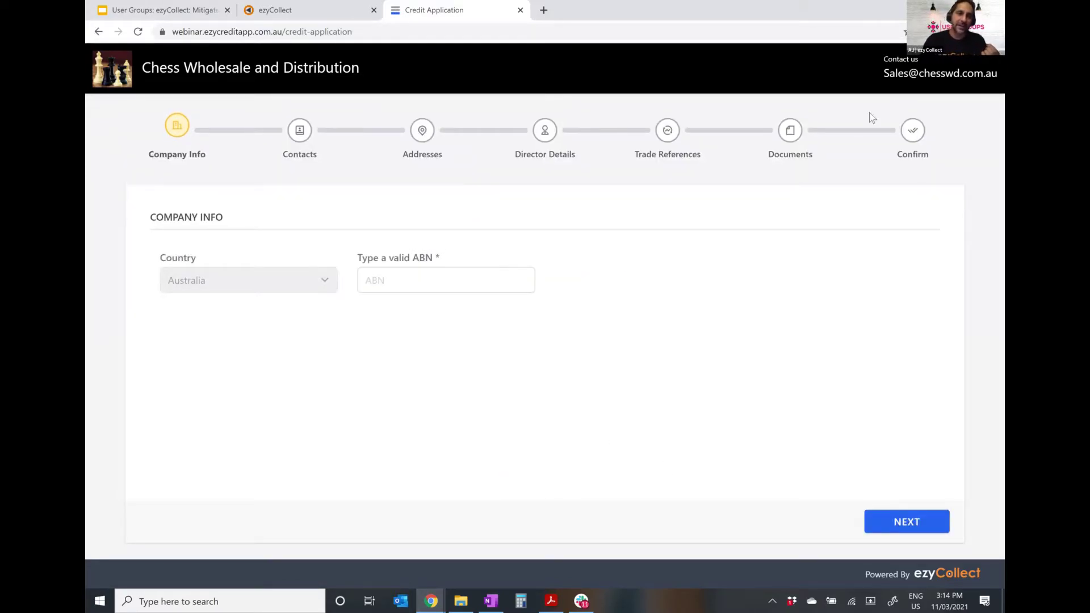
# Step: Fill Company Info from the suggested ABN: The Commons, 5 employees, 10,000.00 credit limit, and continue
pyautogui.click(480, 283)
pyautogui.click(457, 301)
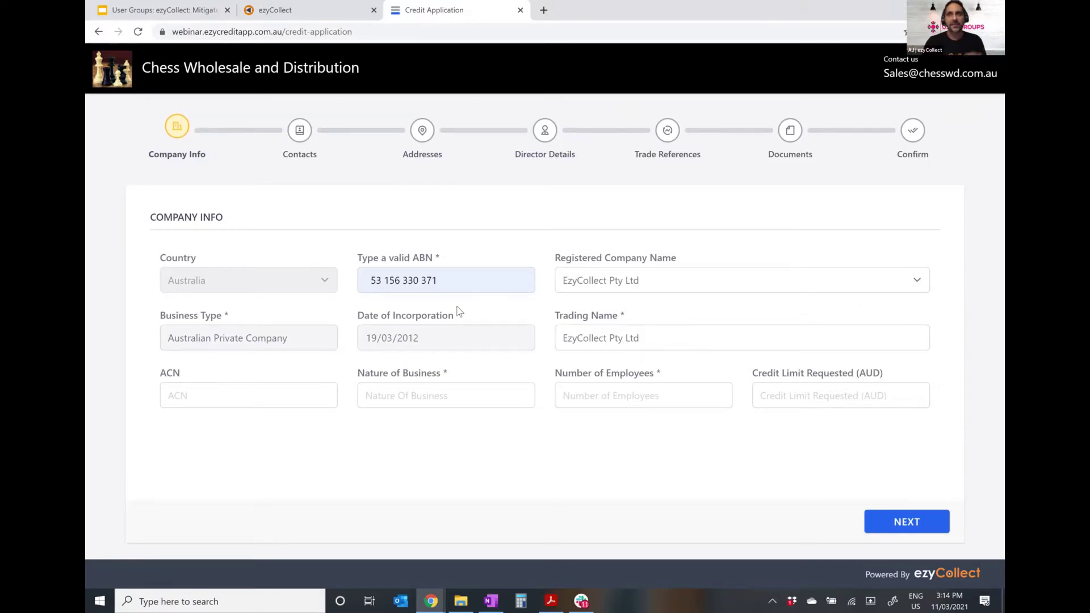
pyautogui.click(425, 393)
pyautogui.click(420, 420)
pyautogui.click(613, 396)
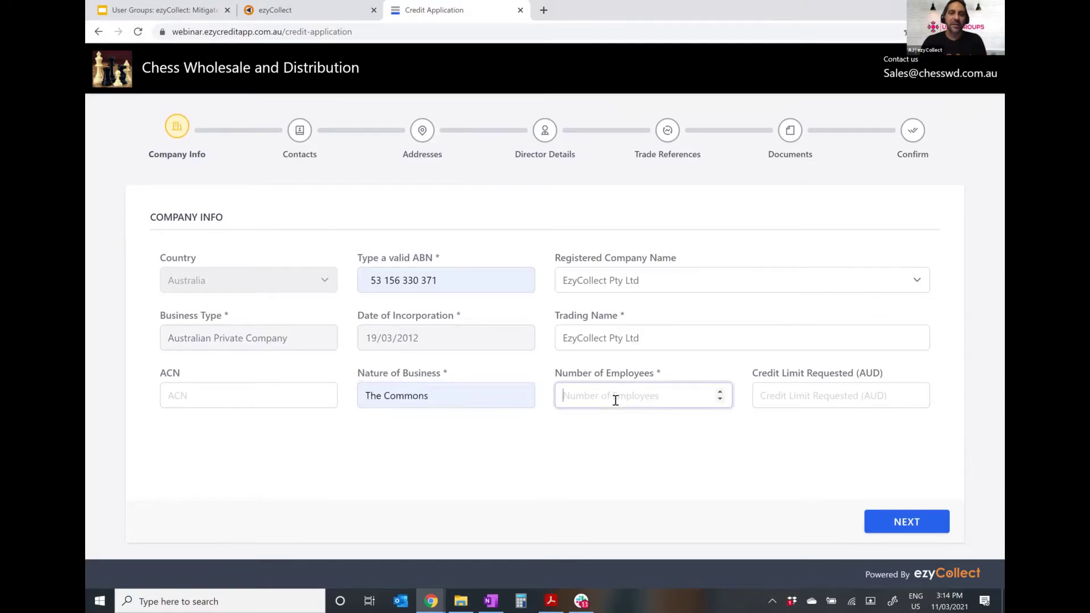
pyautogui.write('4')
pyautogui.press('Up')
pyautogui.click(858, 394)
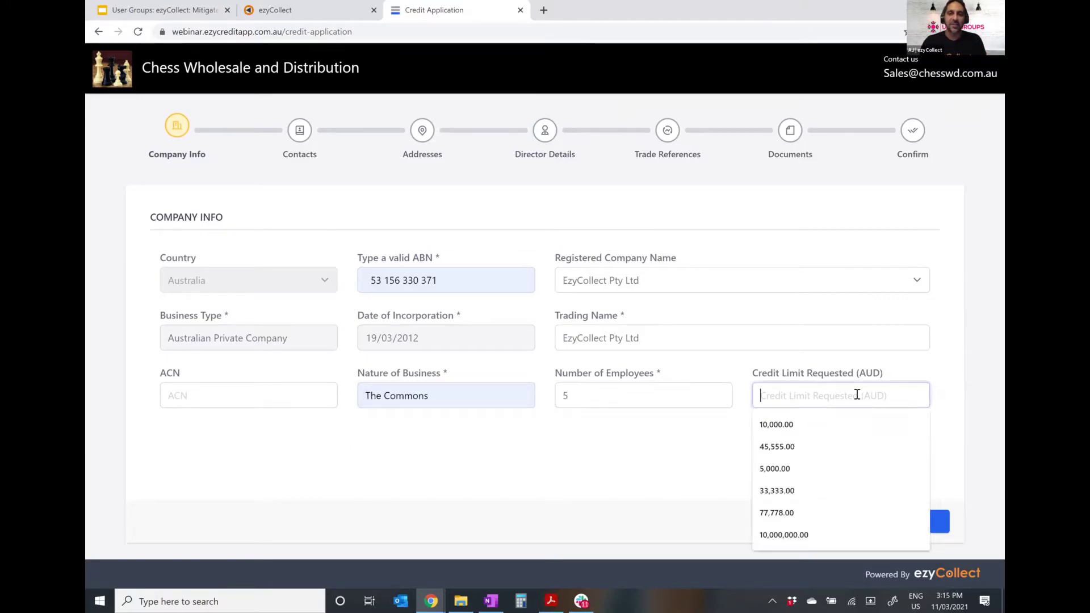
pyautogui.click(847, 424)
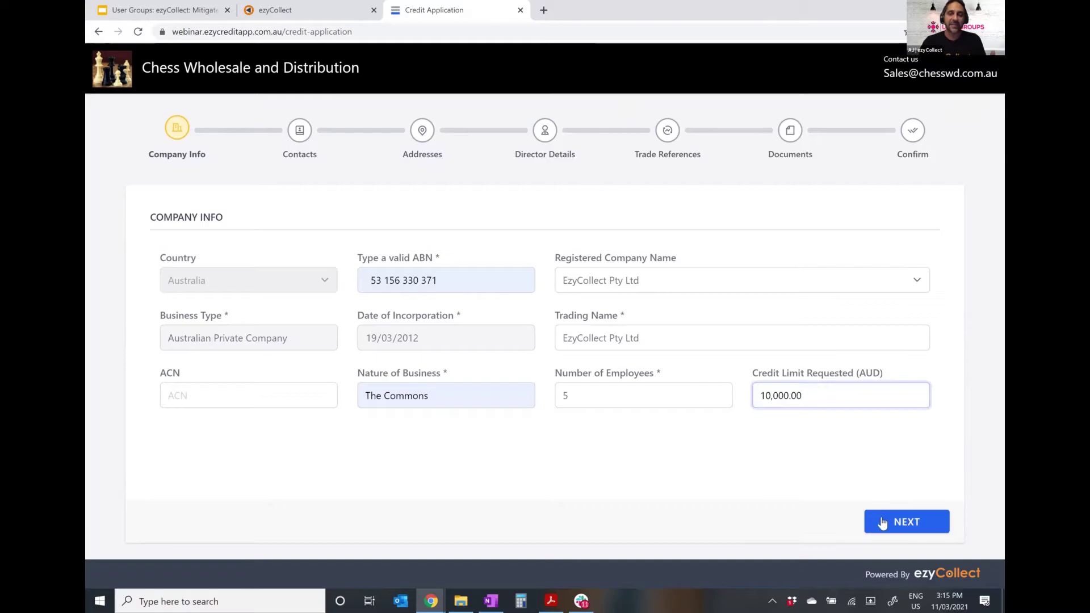
pyautogui.click(883, 516)
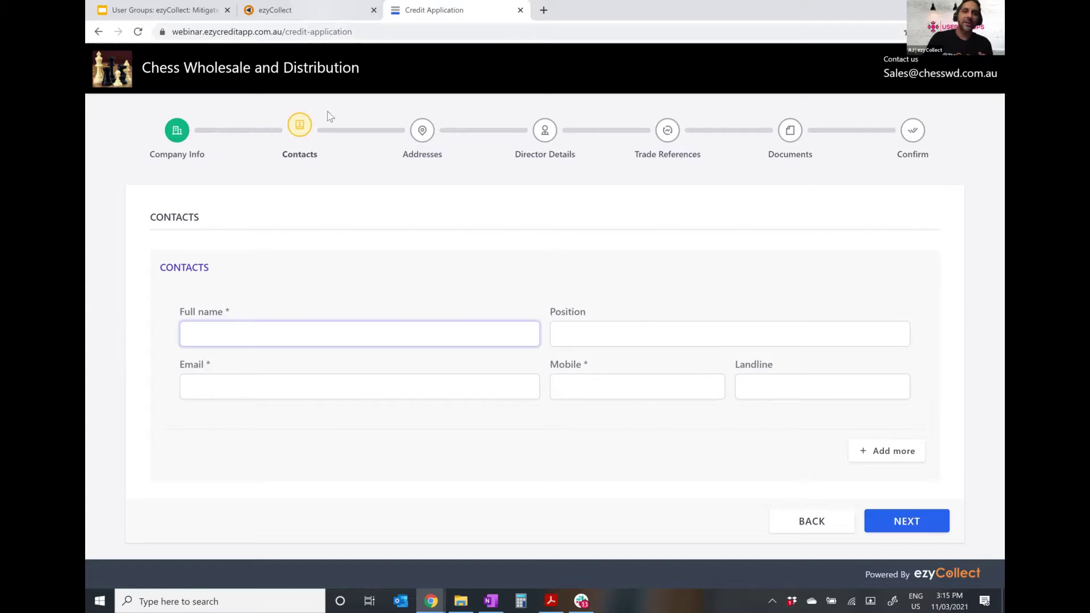
# Step: Return to the ezyCollect tab and close the share link dialog to see the Credit Applications list
pyautogui.hotkey('ctrl', 'shift', 'Tab')
pyautogui.click(716, 108)
pyautogui.scroll(-2, 529, 376)
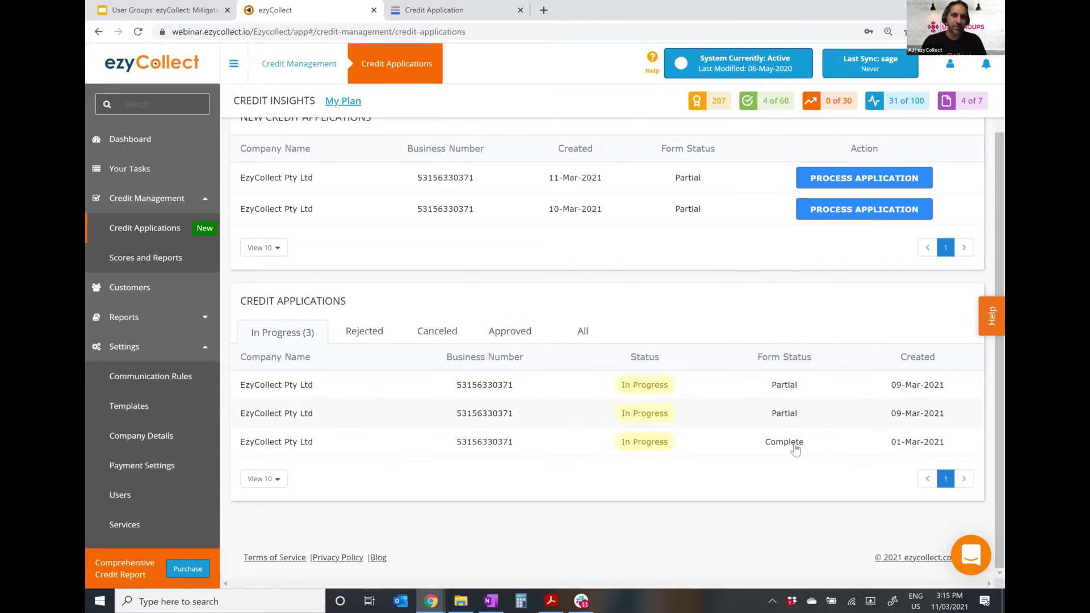
# Step: Open the EzyCollect Pty Ltd application, review its form, and show its credit score results
pyautogui.click(273, 446)
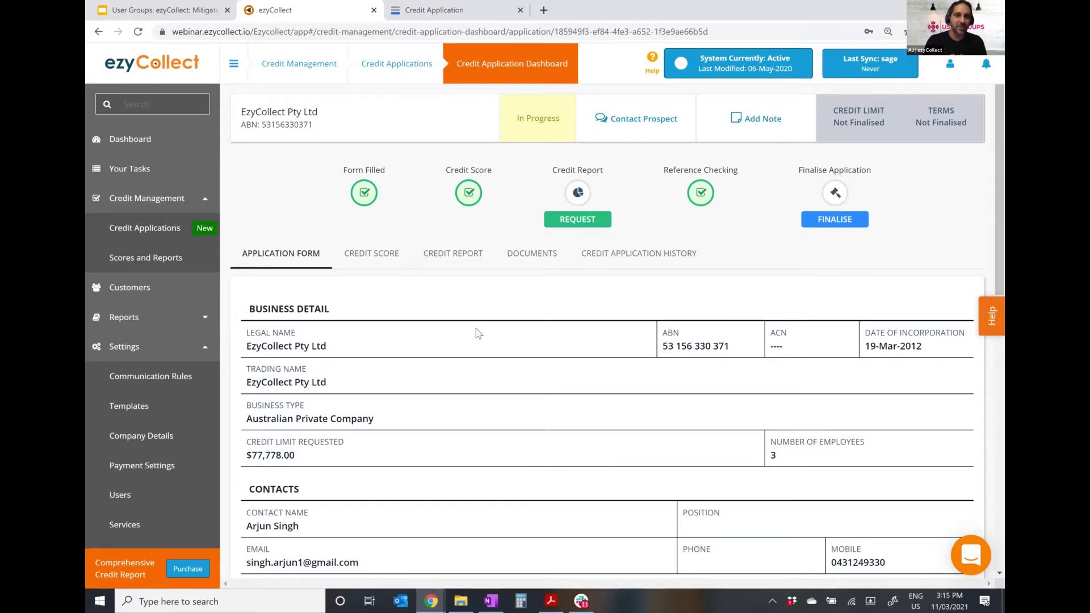
pyautogui.click(105, 377)
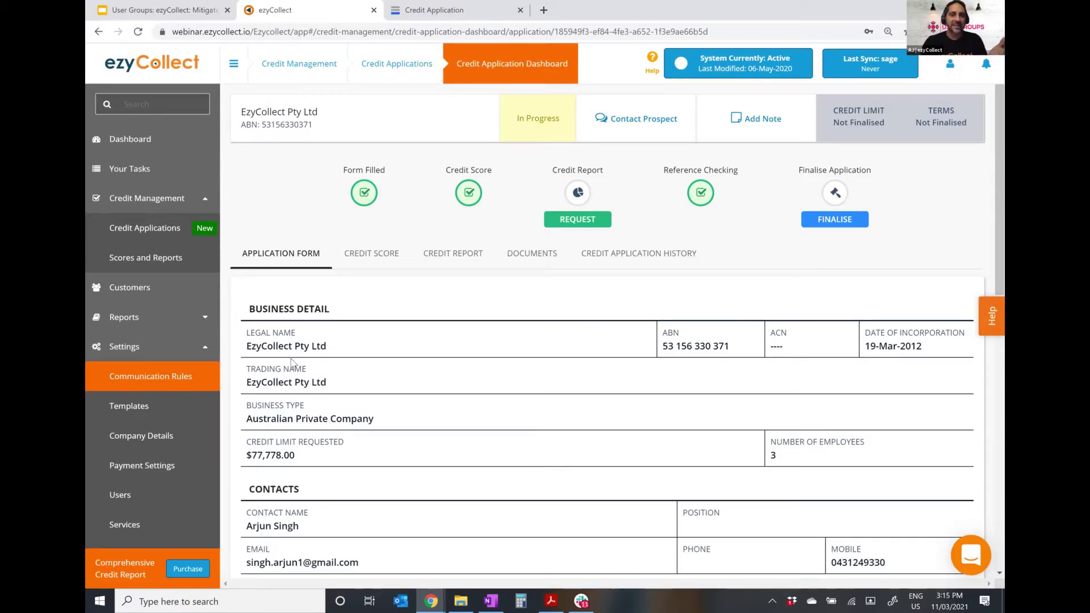
pyautogui.scroll(-10, 318, 383)
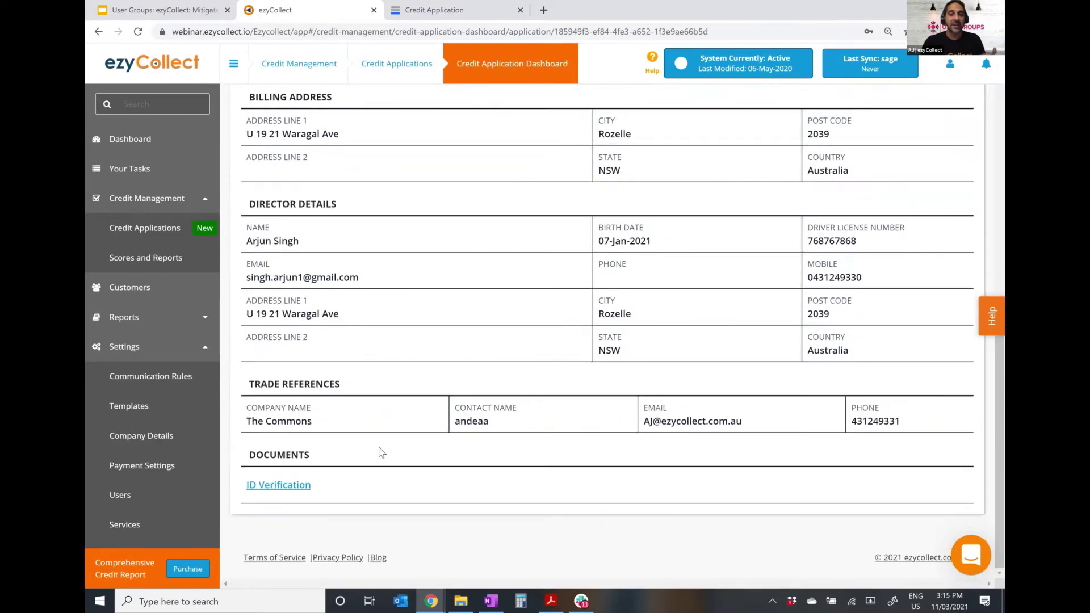
pyautogui.scroll(10, 380, 452)
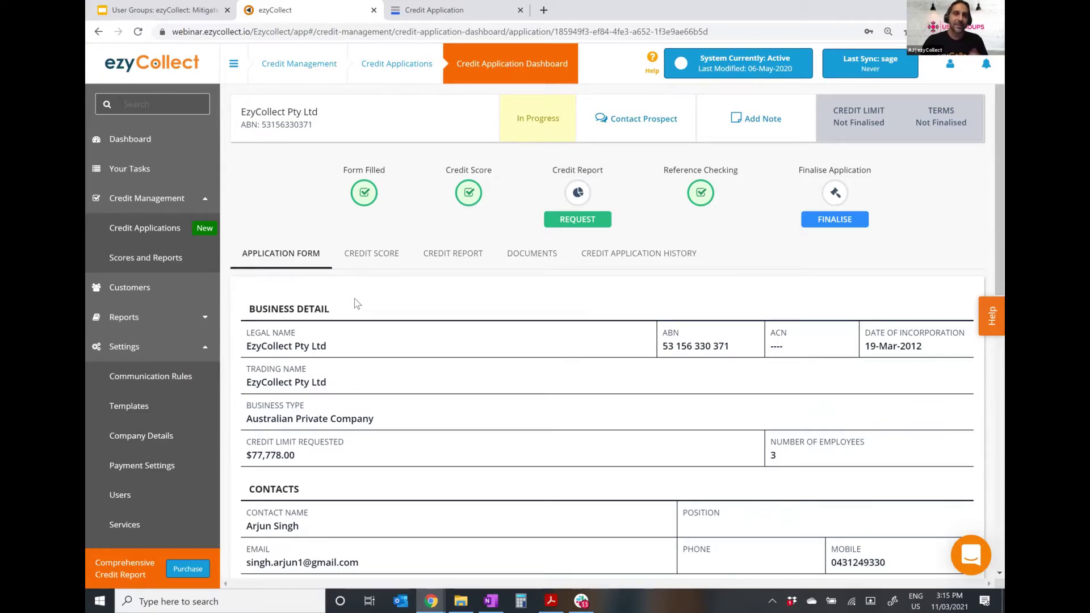
pyautogui.click(372, 257)
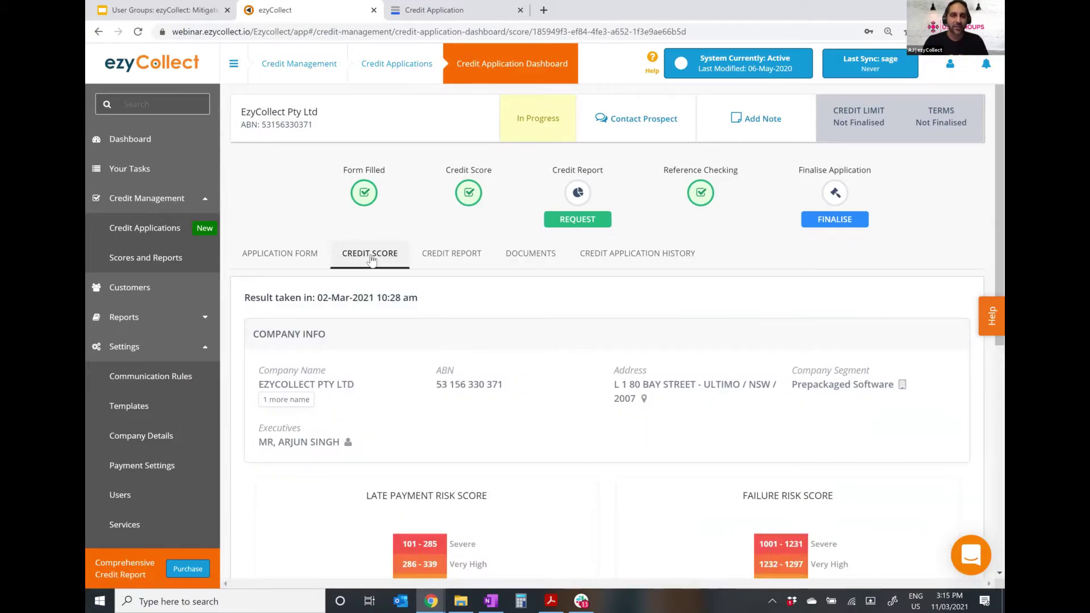
pyautogui.scroll(-1, 367, 298)
pyautogui.scroll(-2, 368, 298)
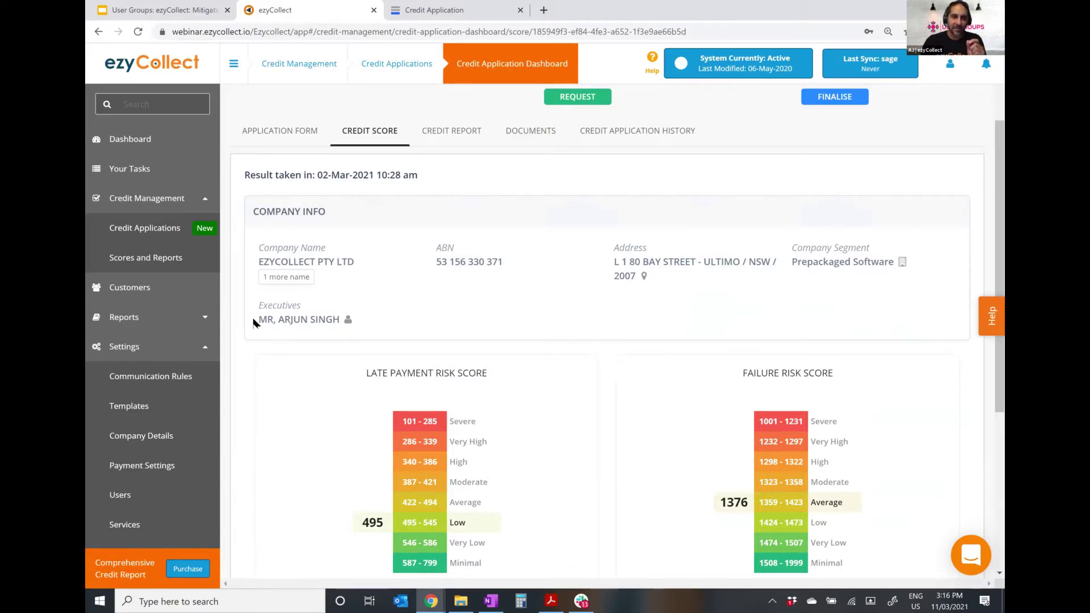
pyautogui.tripleClick(355, 319)
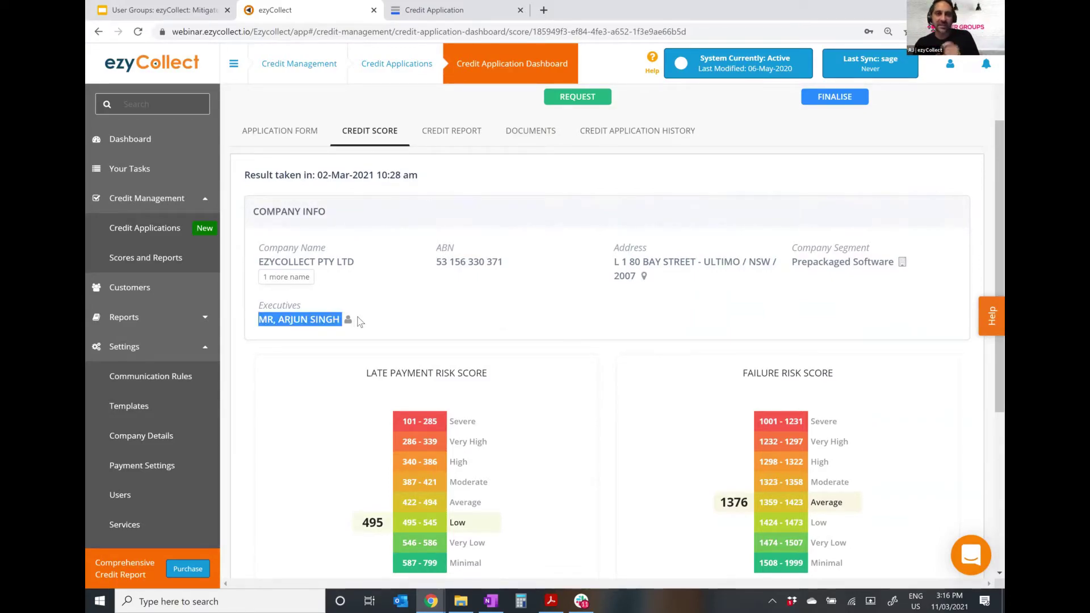
pyautogui.click(270, 147)
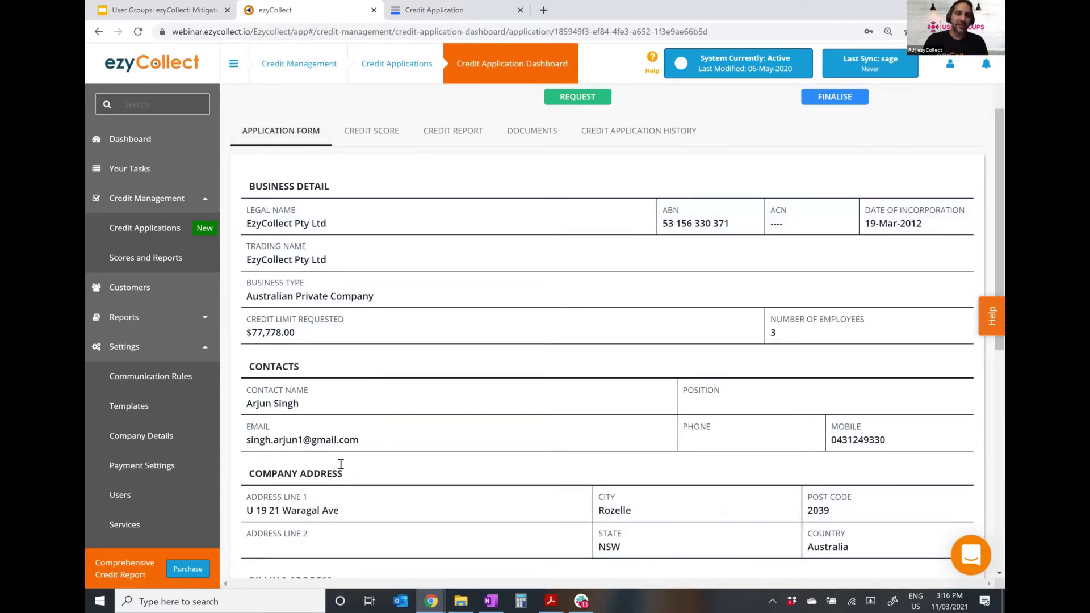
pyautogui.click(370, 138)
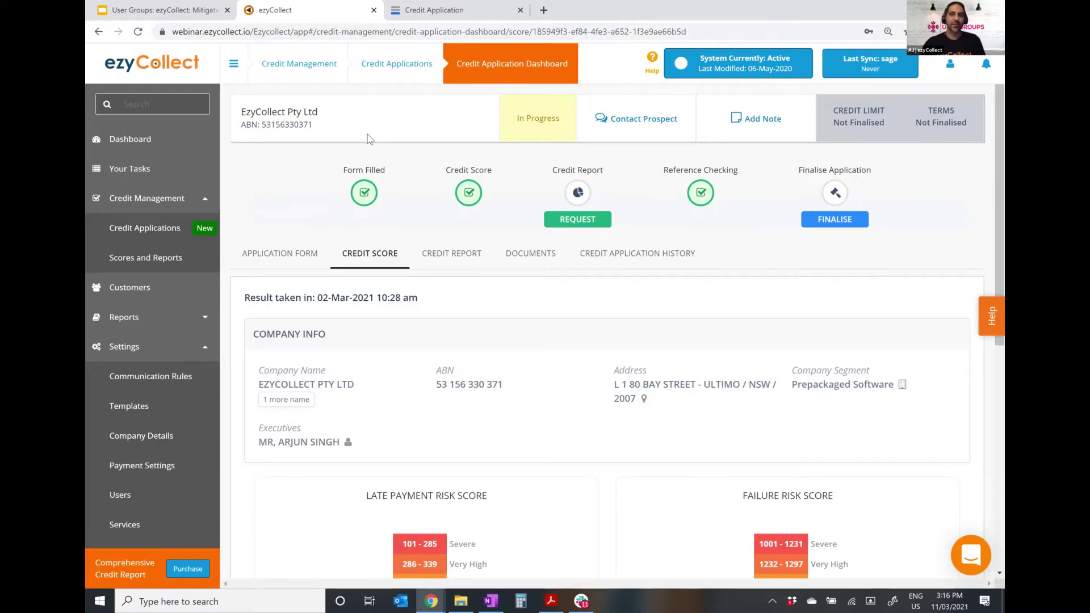
pyautogui.scroll(-3, 397, 238)
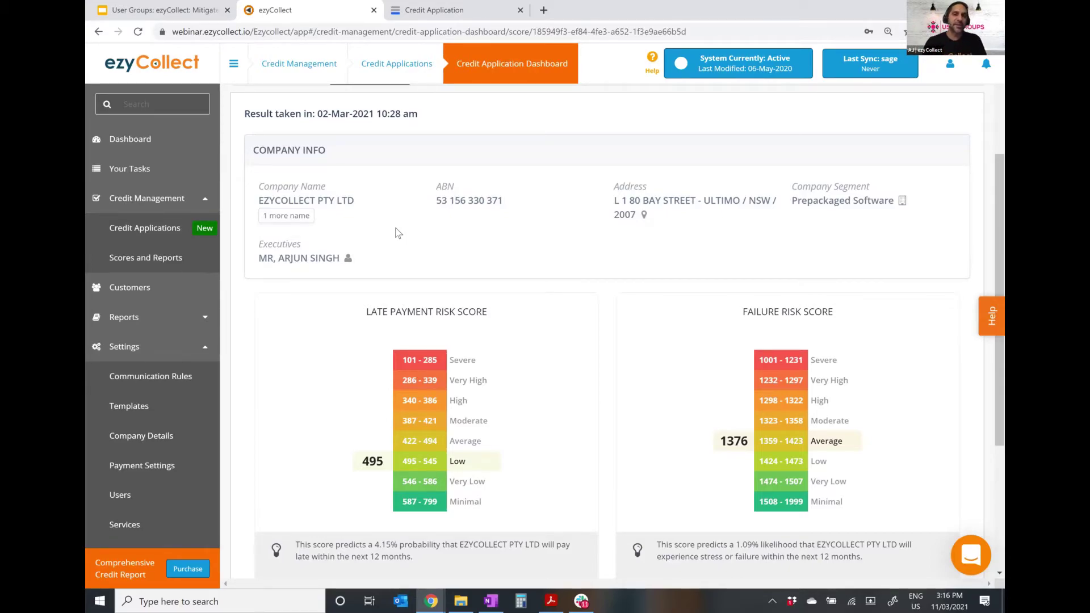
pyautogui.scroll(-3, 411, 261)
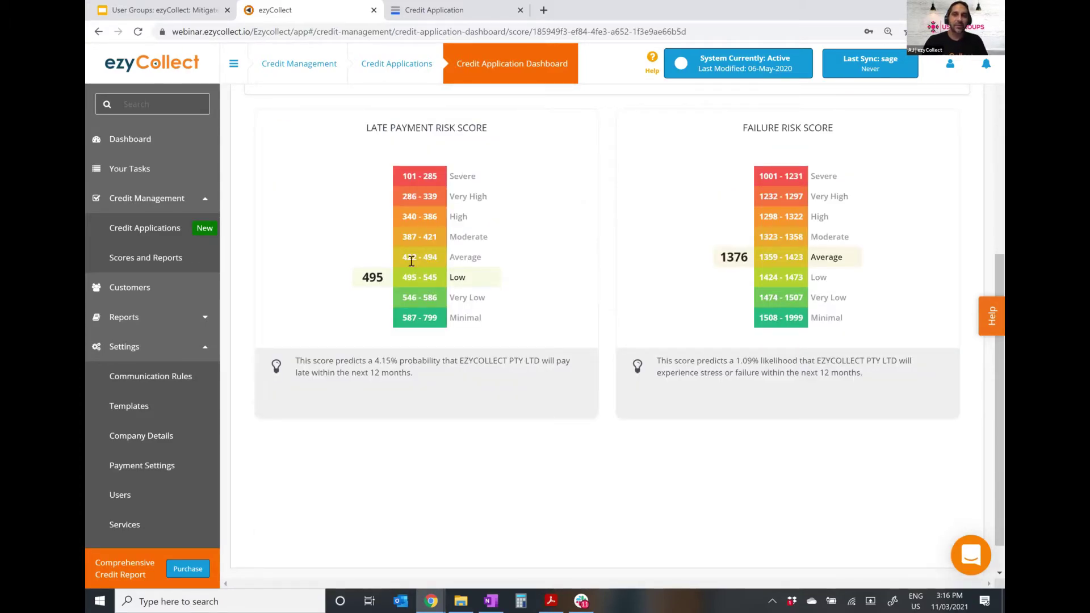
pyautogui.scroll(2, 417, 287)
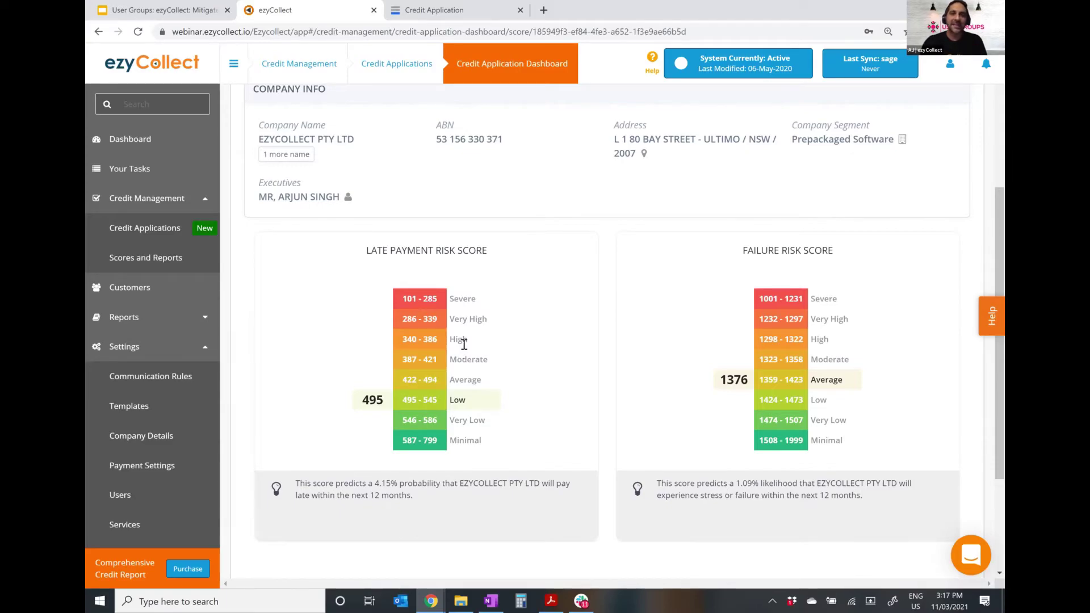
pyautogui.scroll(3, 460, 355)
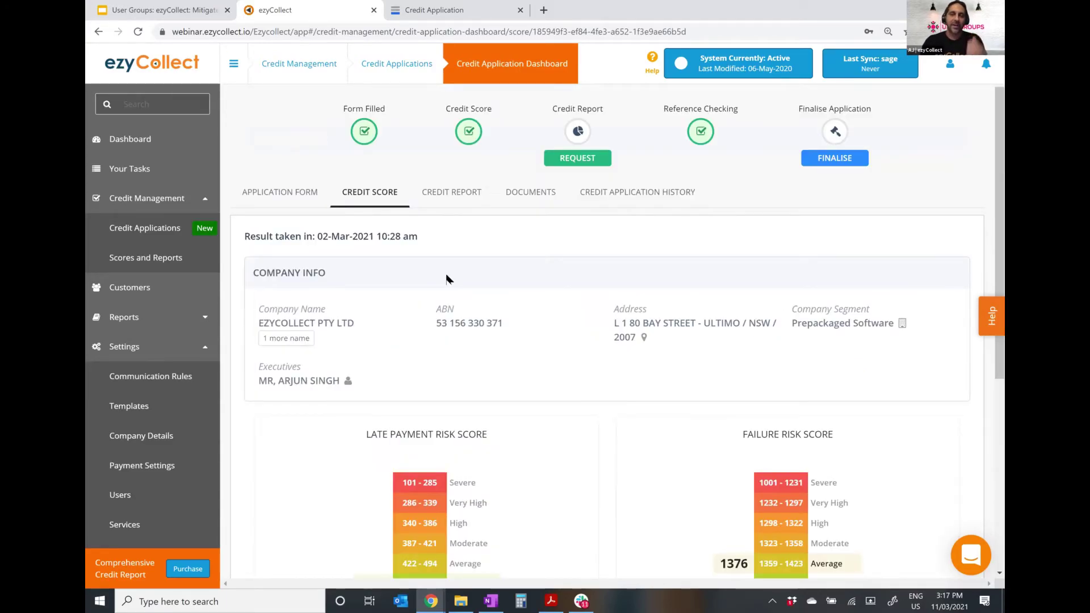
pyautogui.click(441, 193)
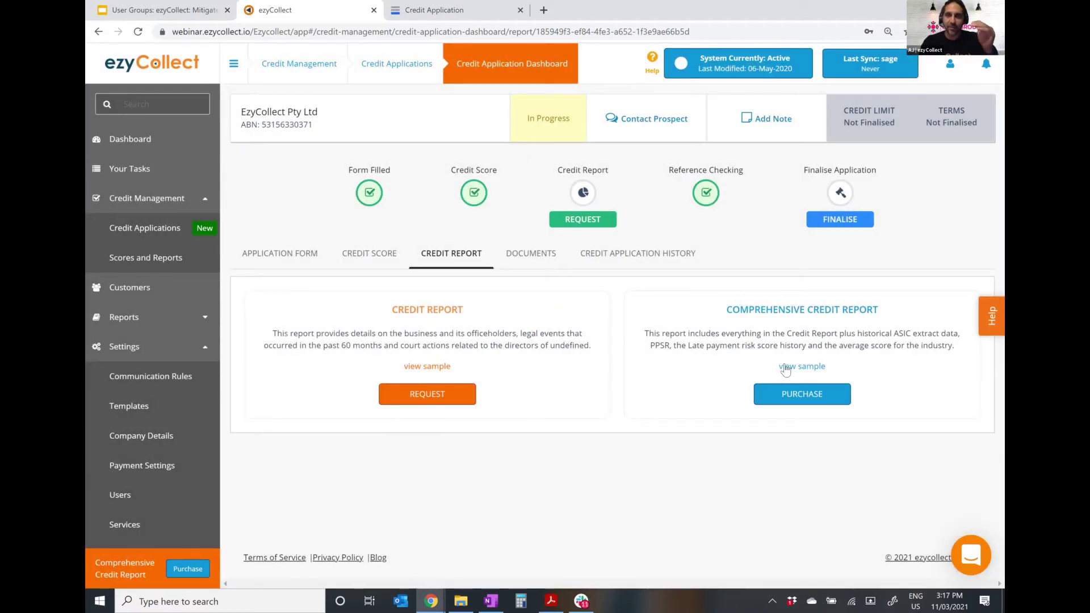
# Step: Open the Comprehensive Credit Report sample PDF
pyautogui.click(785, 367)
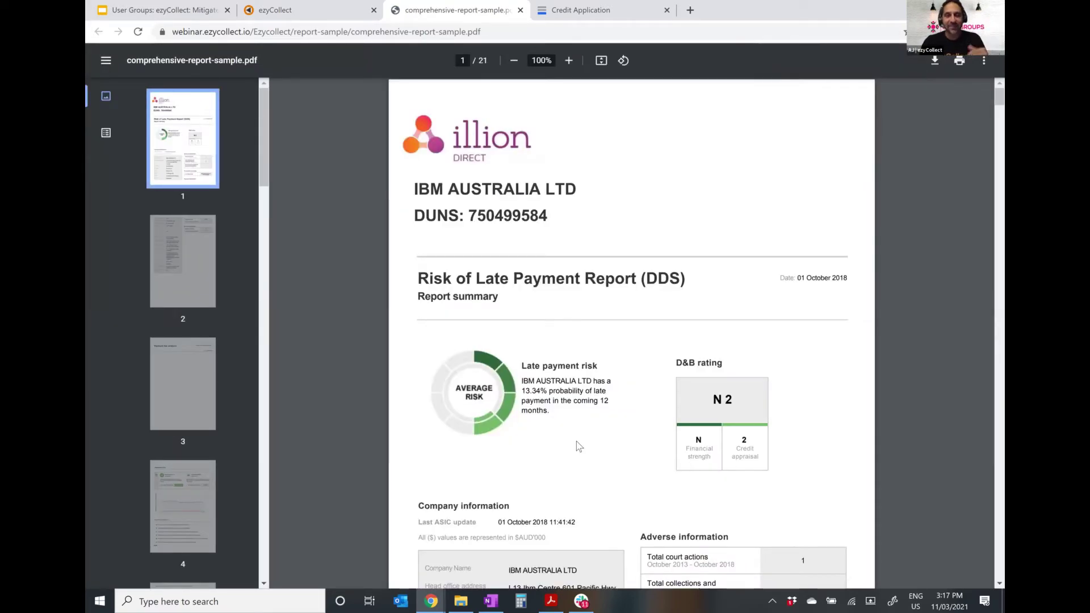
# Step: Scroll the credit report sample through late payment risk, shareholding and enquiries to the Officers section
pyautogui.scroll(-4, 577, 442)
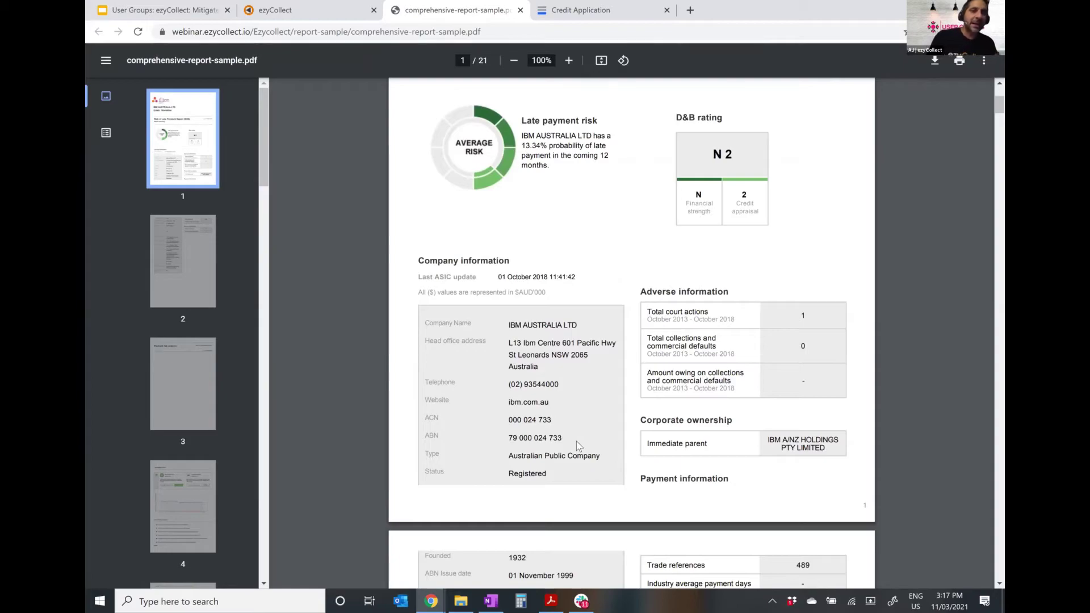
pyautogui.scroll(-1, 575, 444)
pyautogui.scroll(-6, 575, 446)
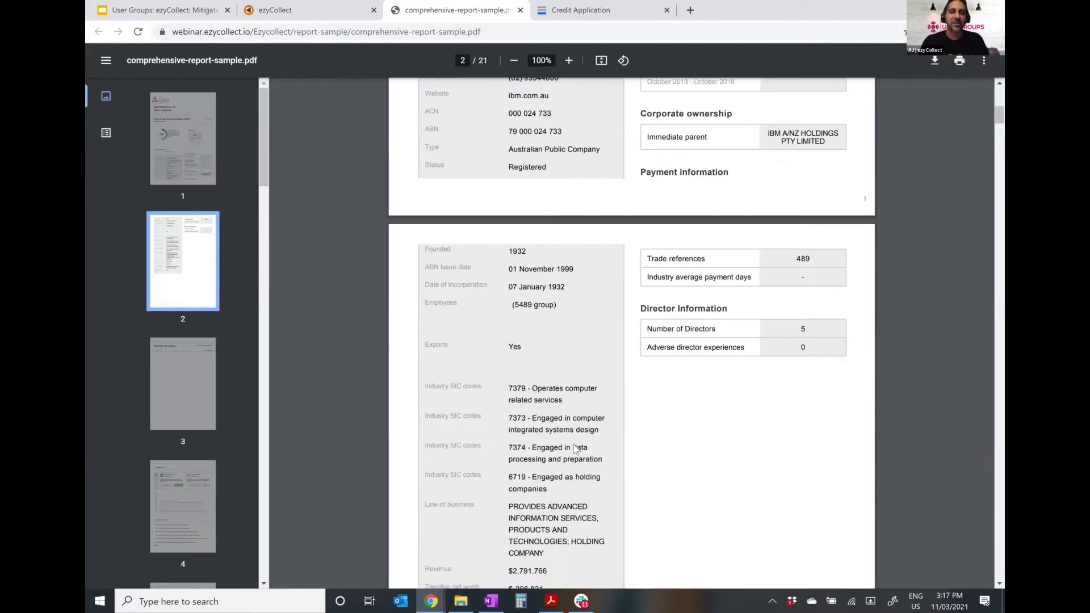
pyautogui.scroll(-8, 576, 449)
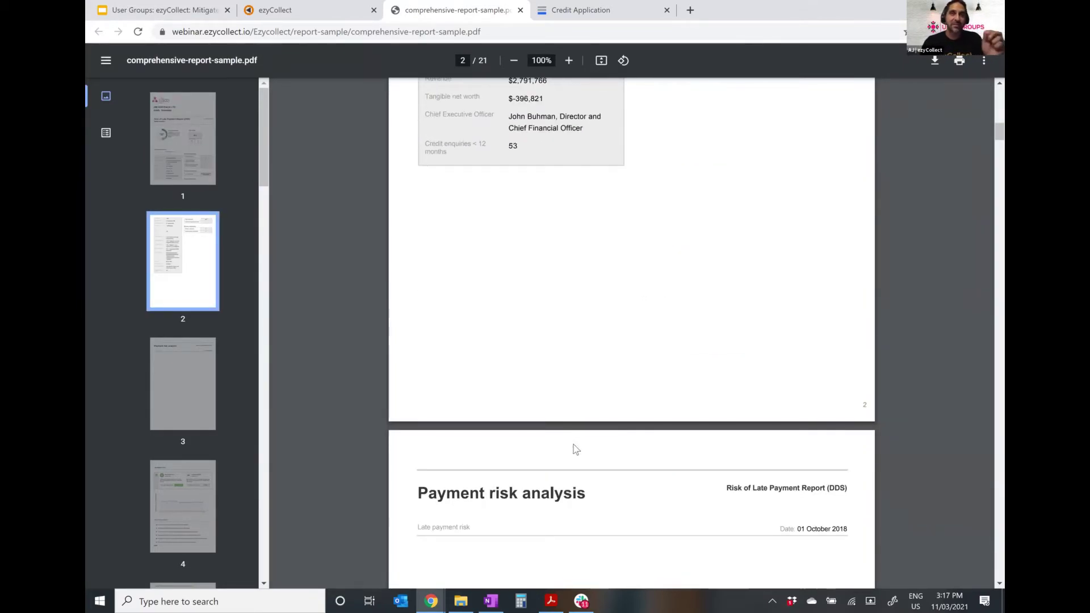
pyautogui.scroll(-1, 576, 449)
pyautogui.scroll(-15, 576, 449)
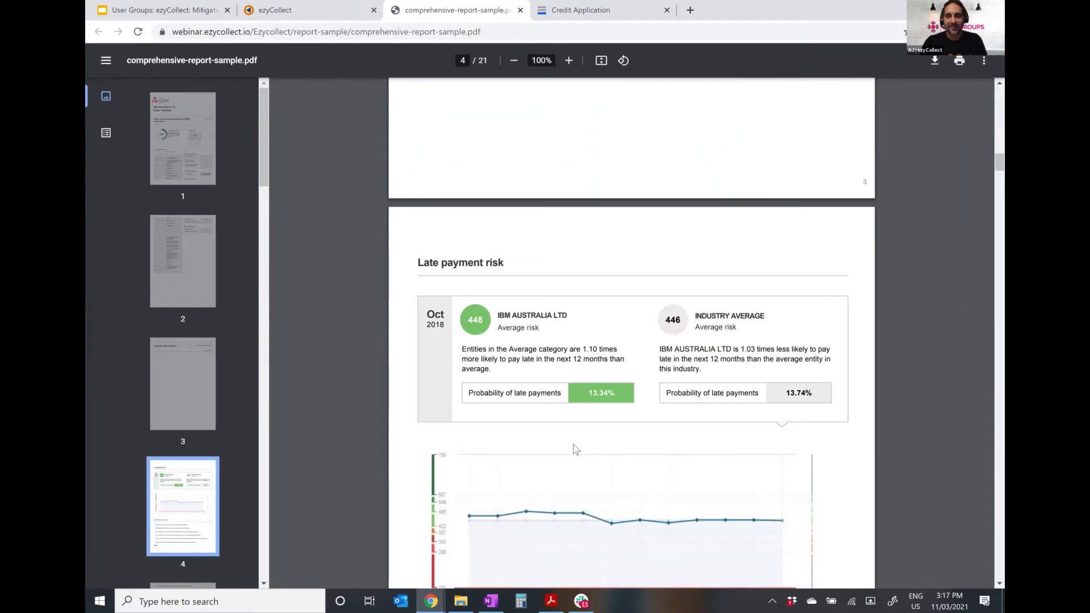
pyautogui.scroll(-4, 577, 449)
pyautogui.scroll(-20, 577, 449)
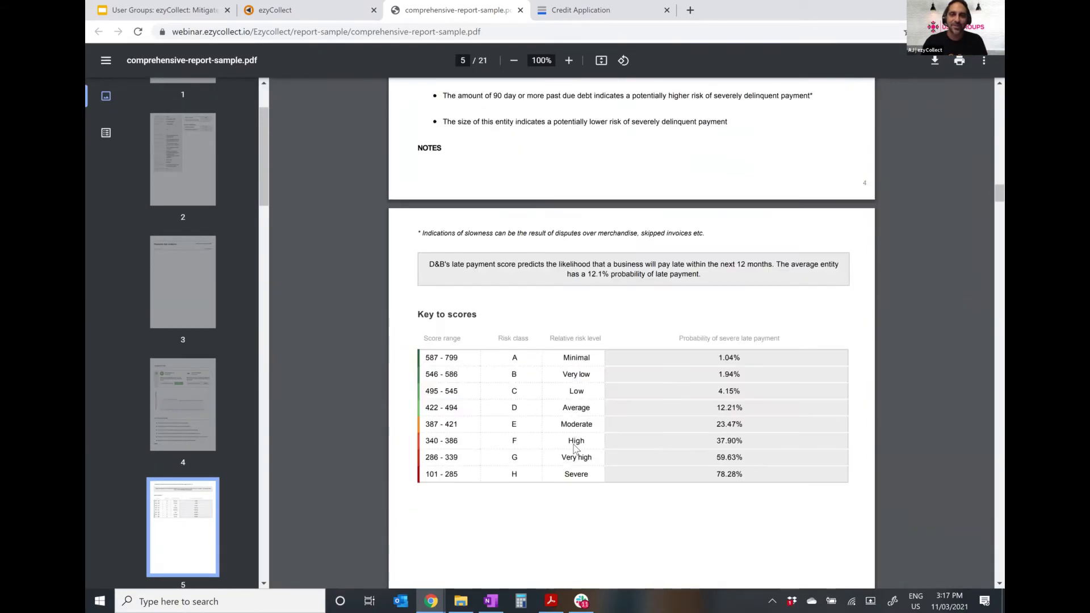
pyautogui.scroll(-18, 576, 449)
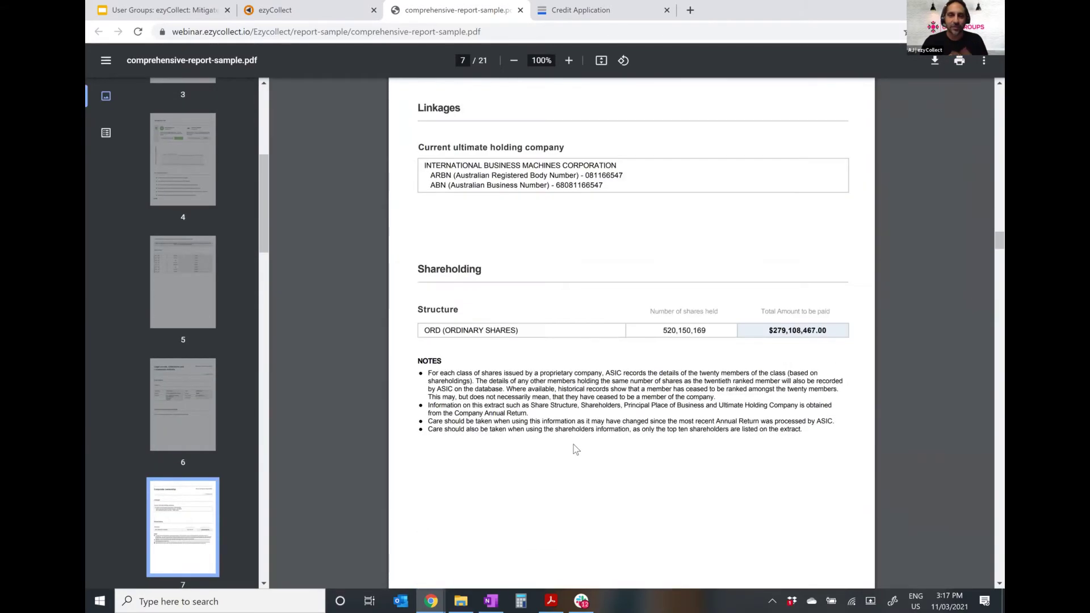
pyautogui.scroll(-19, 576, 449)
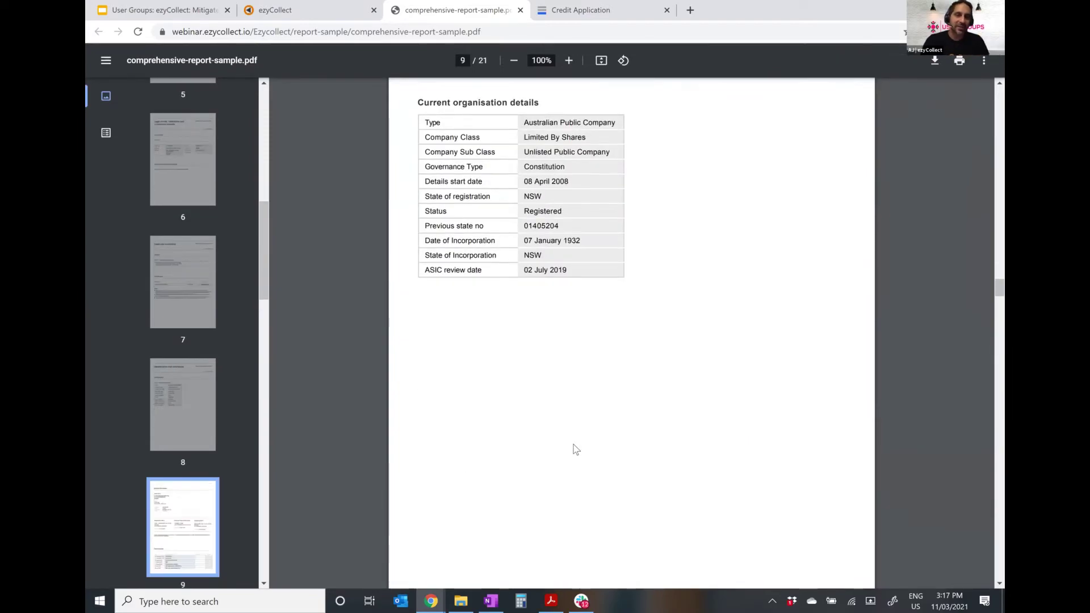
pyautogui.scroll(-20, 576, 449)
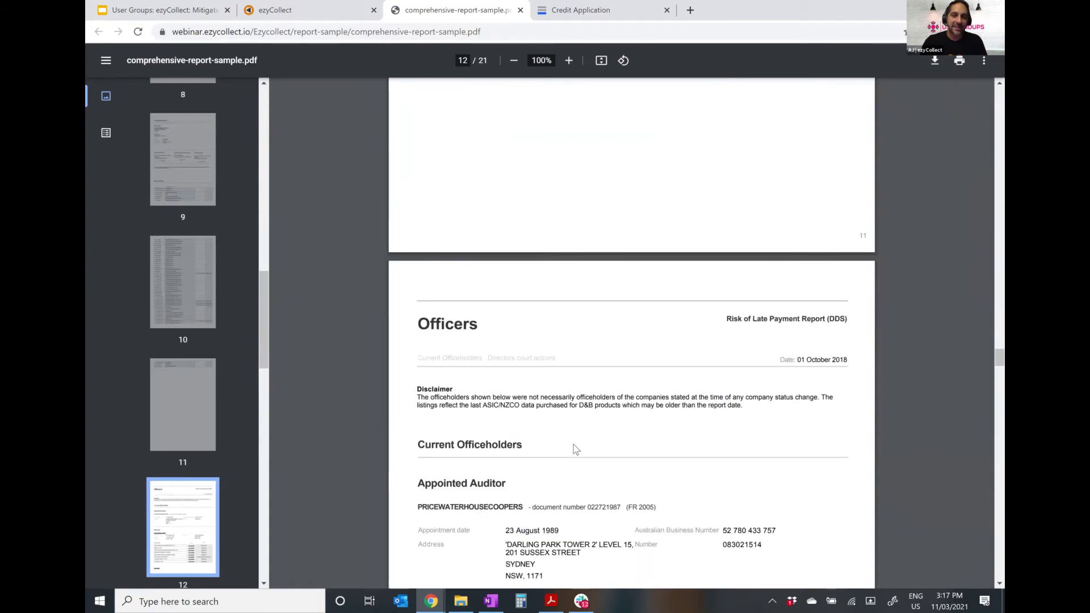
pyautogui.scroll(-12, 575, 397)
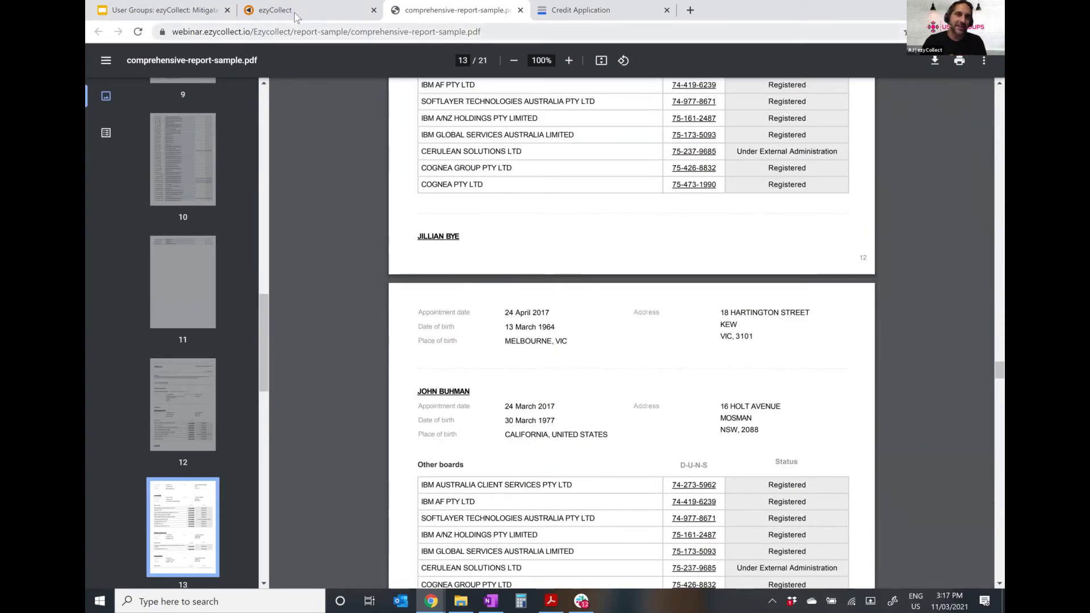
# Step: Back in ezyCollect, review the Documents and five-event Credit Application History, then open Finalise
pyautogui.click(294, 12)
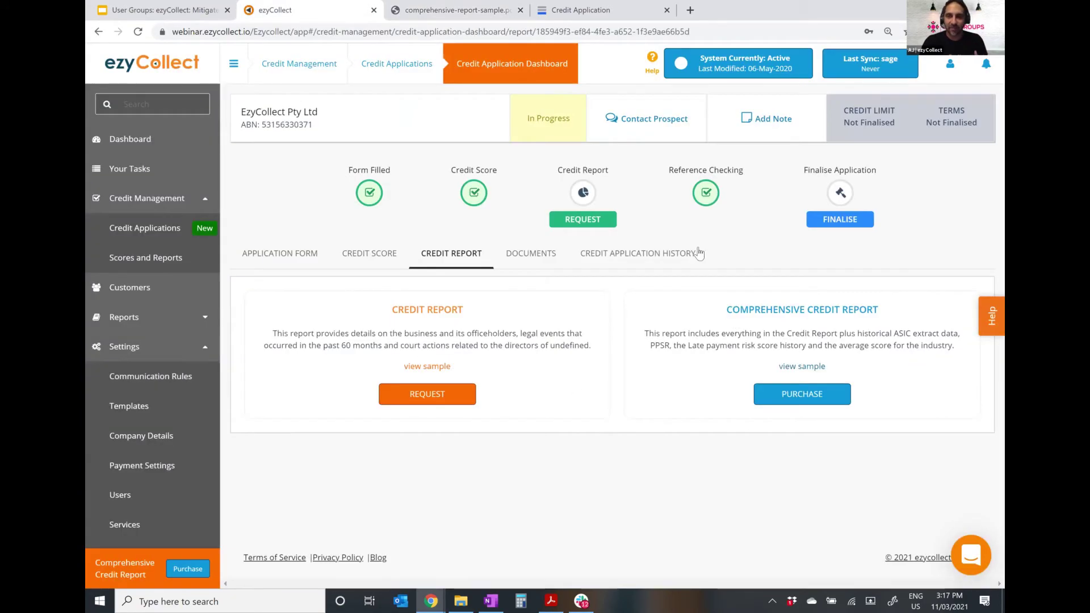
pyautogui.click(545, 253)
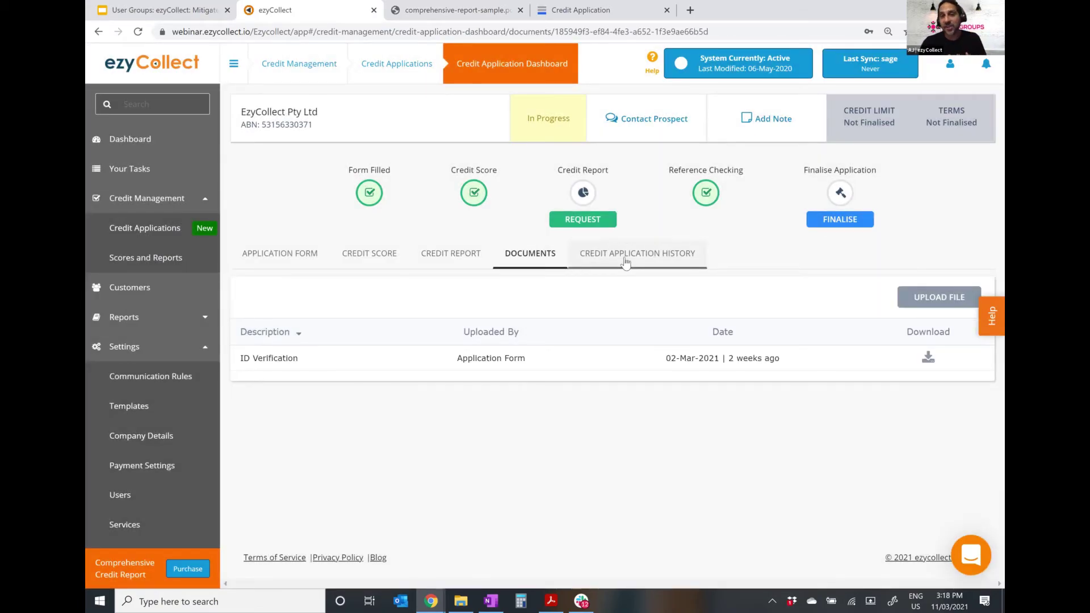
pyautogui.click(625, 261)
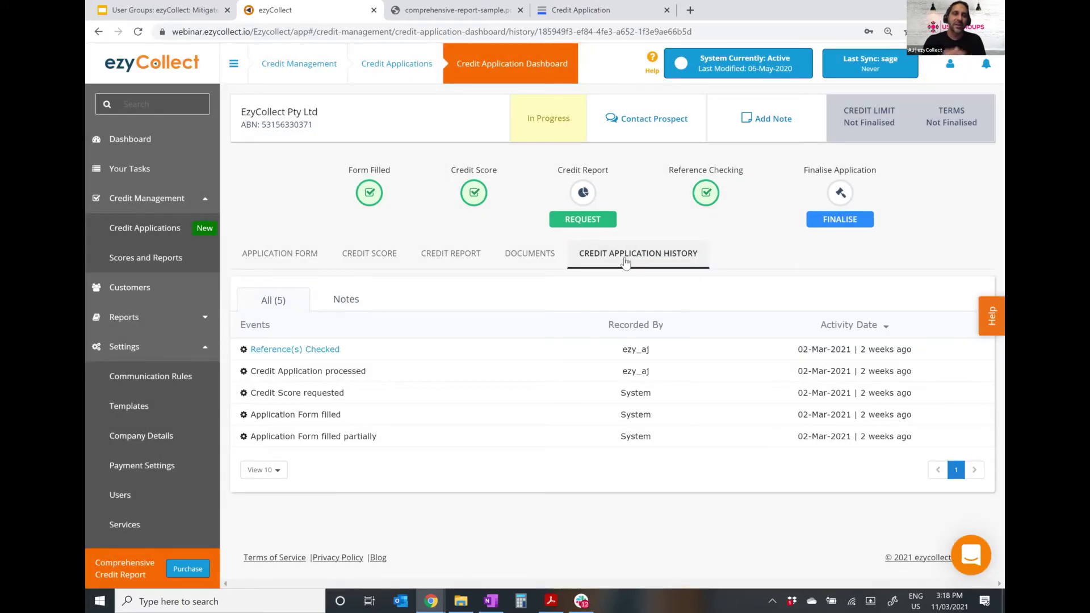
pyautogui.click(842, 221)
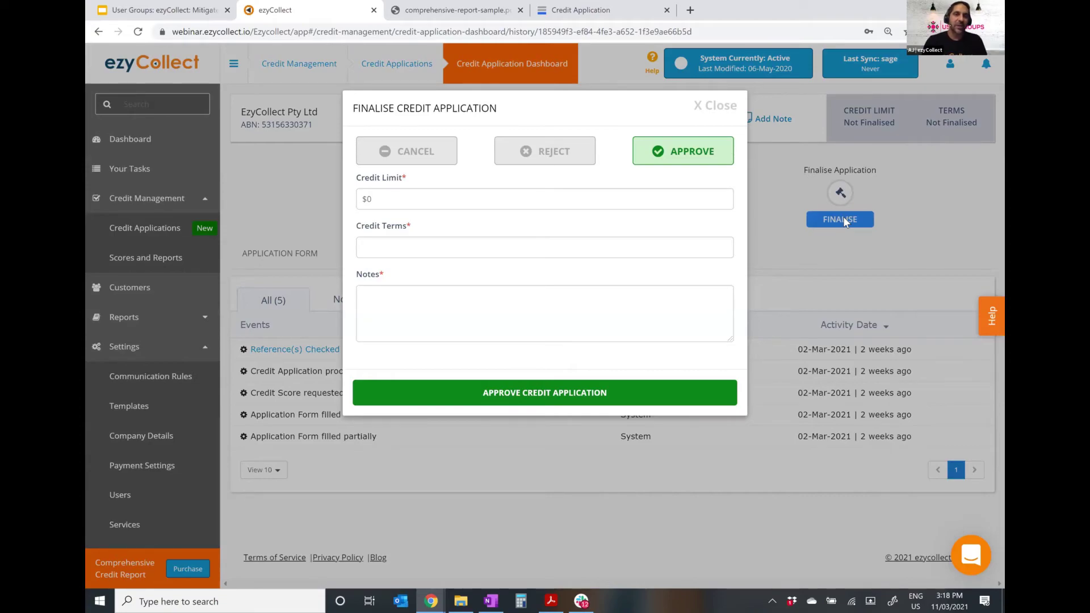
# Step: Approve the application with 30 EOM terms, note 'good guy' and a 10000 credit limit, and confirm
pyautogui.click(467, 259)
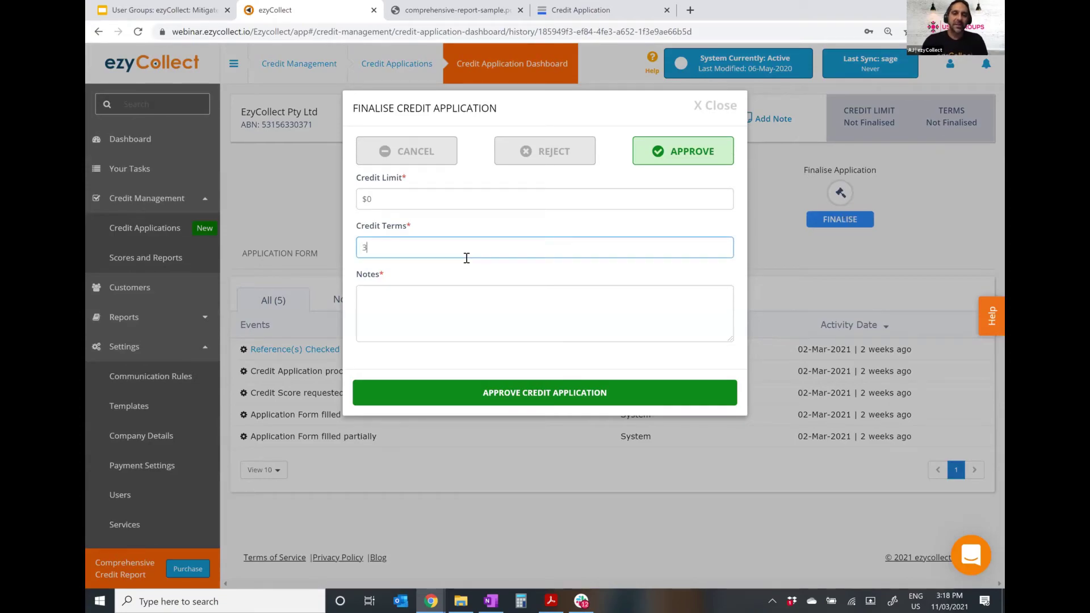
pyautogui.press('Tab')
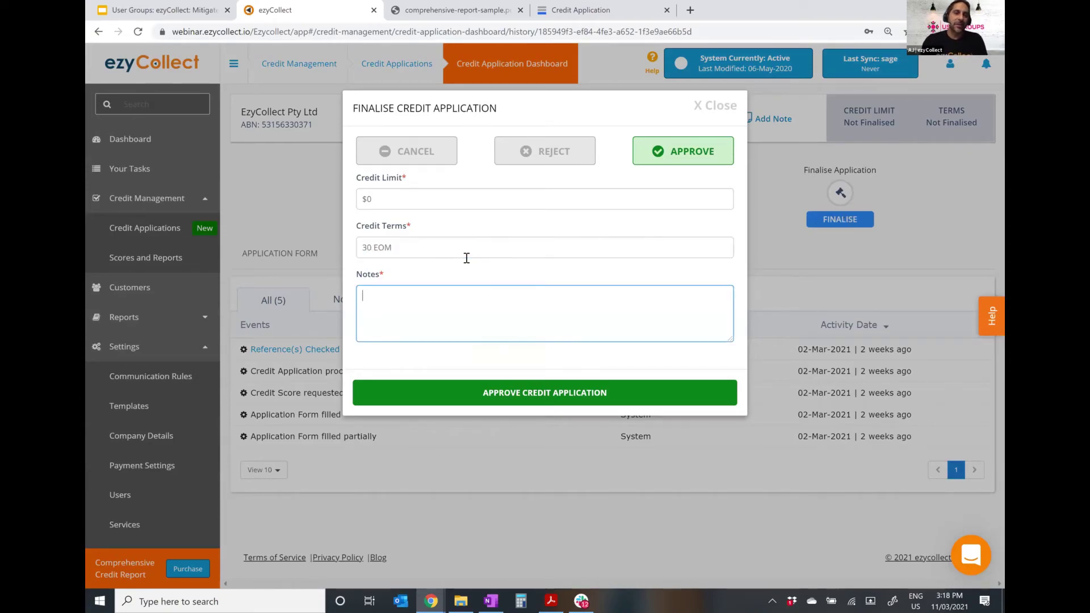
pyautogui.write('good guy')
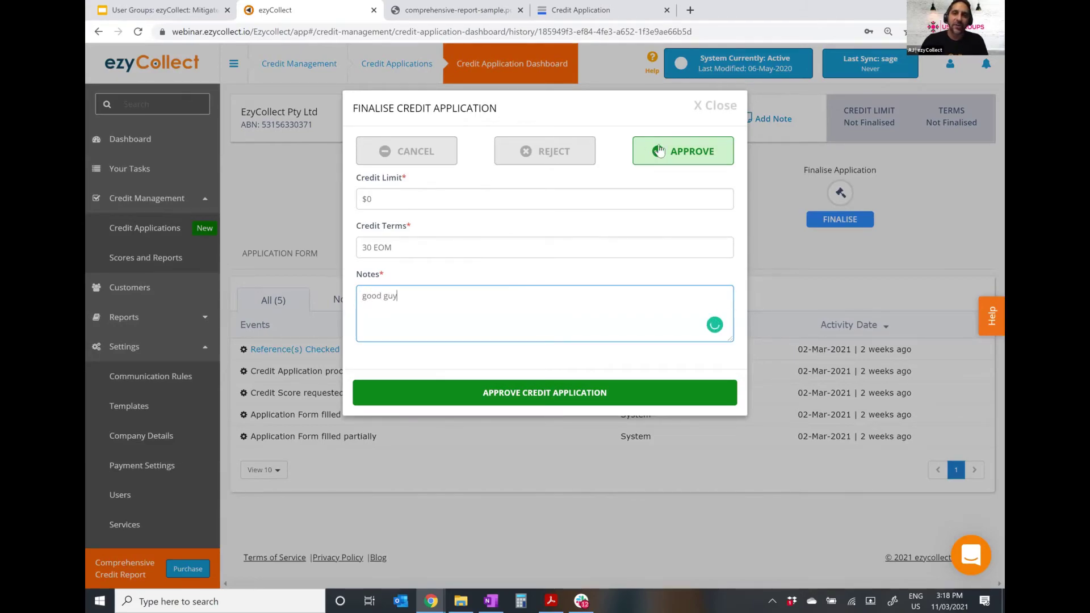
pyautogui.click(683, 176)
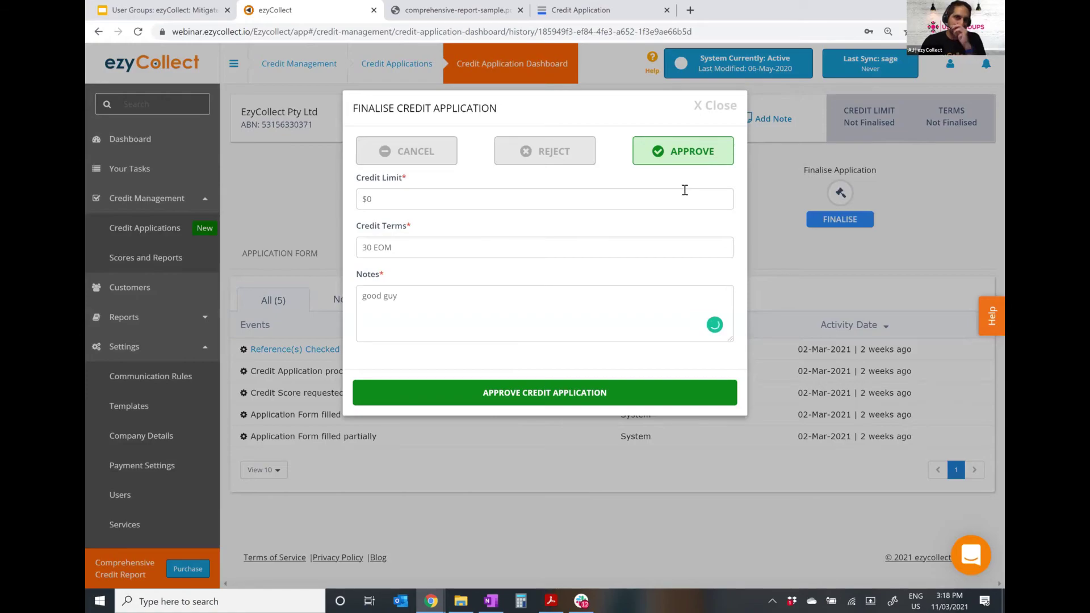
pyautogui.click(520, 398)
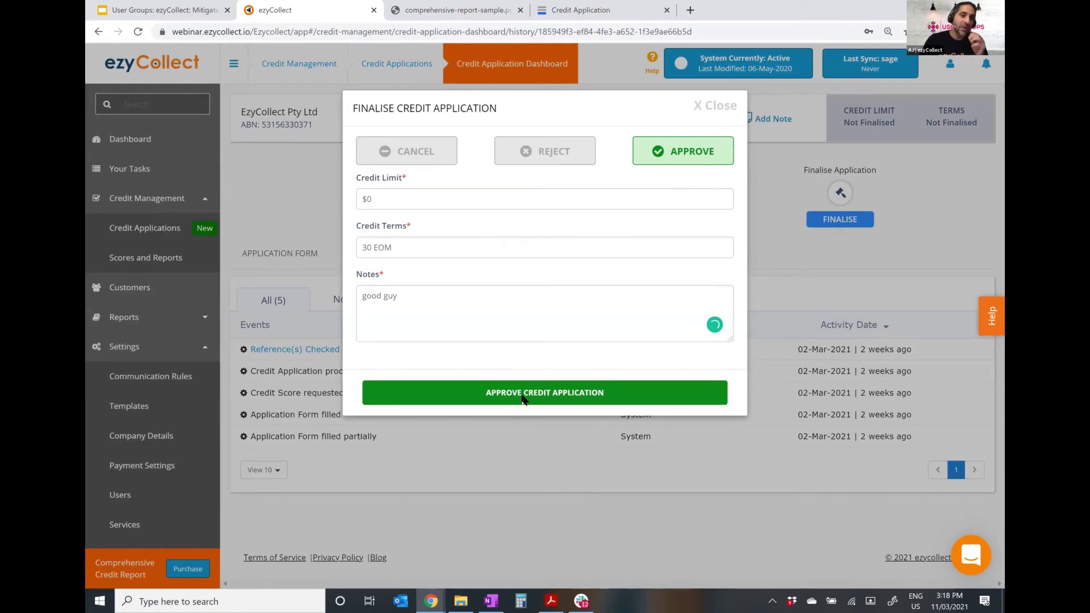
pyautogui.click(409, 200)
pyautogui.write('100000')
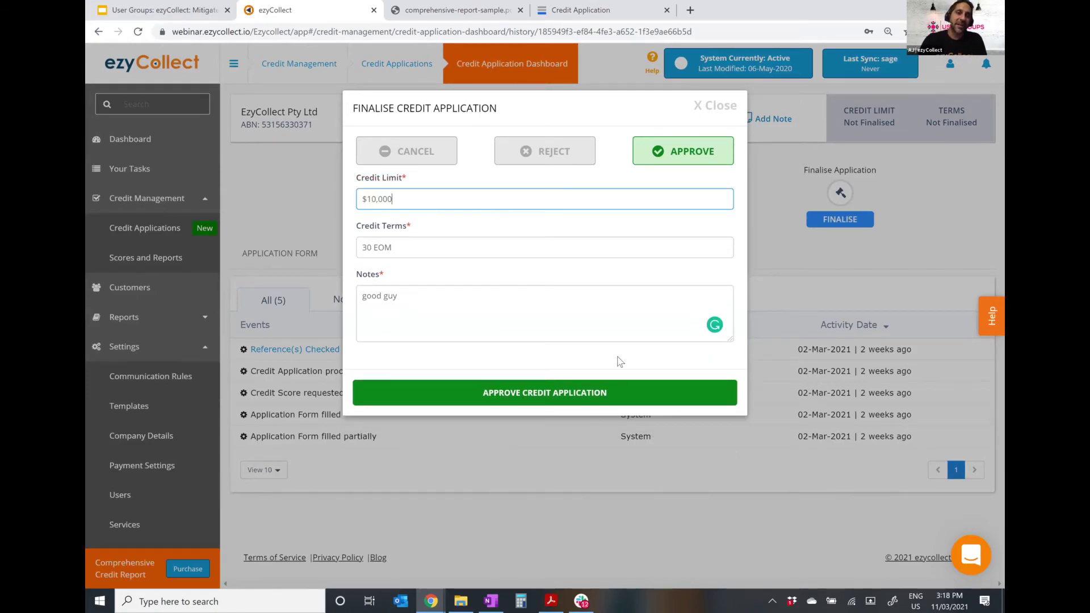
pyautogui.click(619, 393)
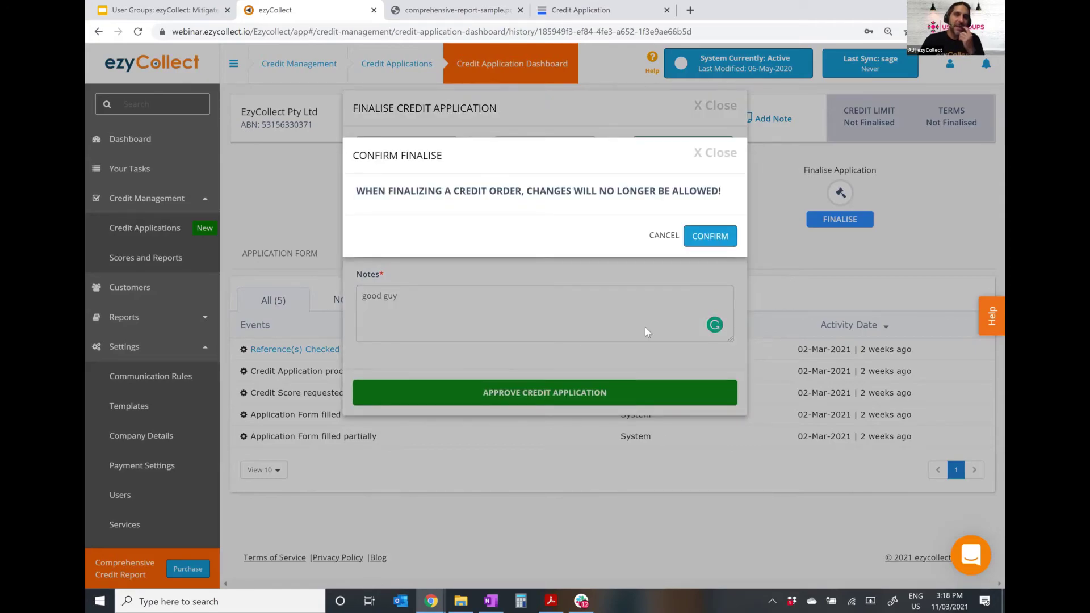
pyautogui.click(703, 238)
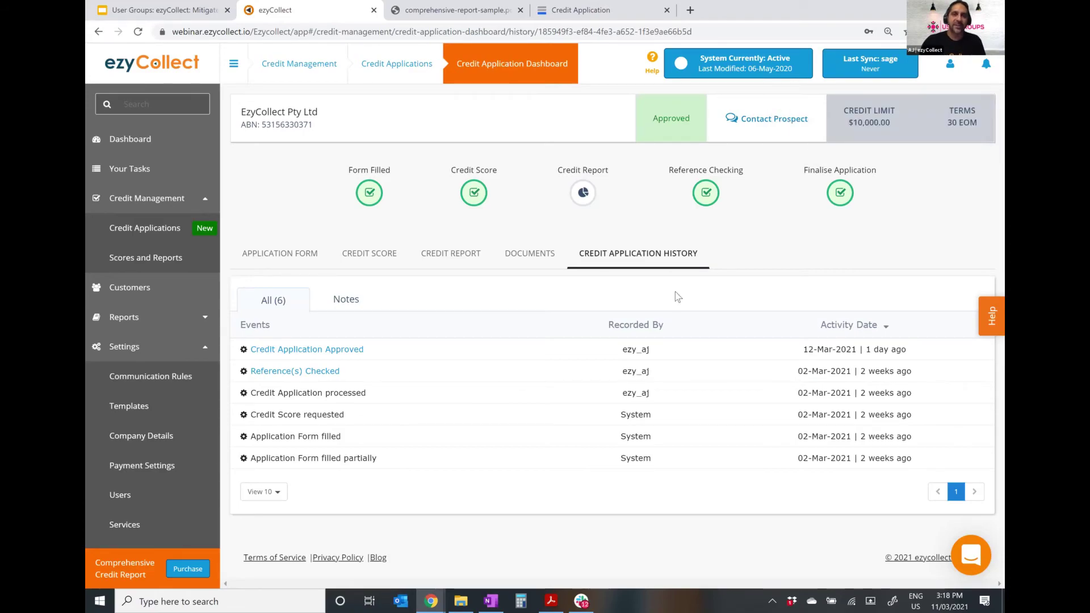
# Step: Show all four credit applications on the All tab, two In Progress and two Approved
pyautogui.click(172, 237)
pyautogui.click(170, 230)
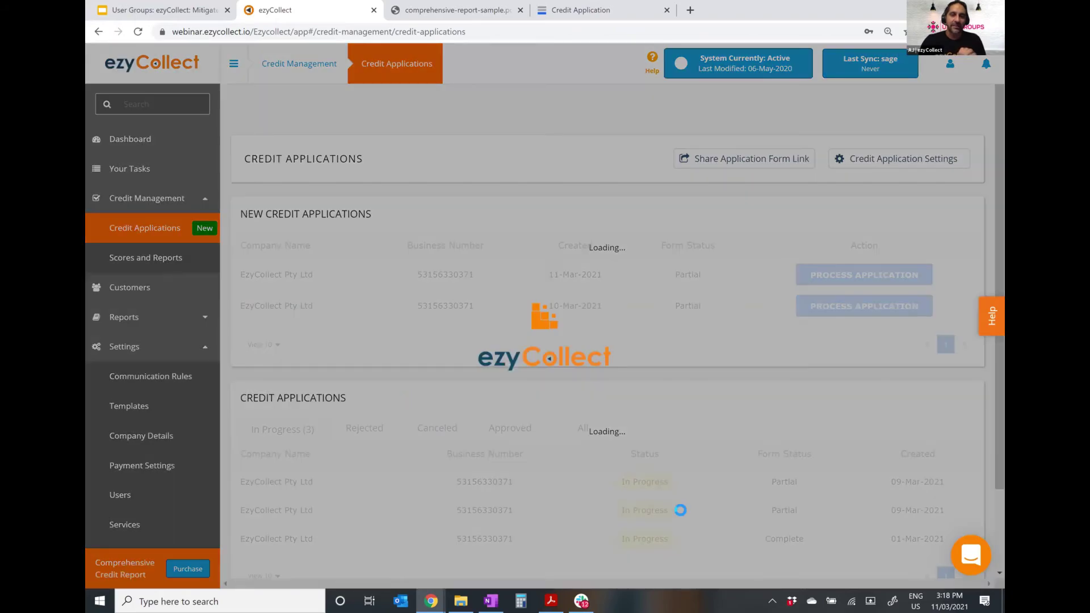
pyautogui.click(568, 458)
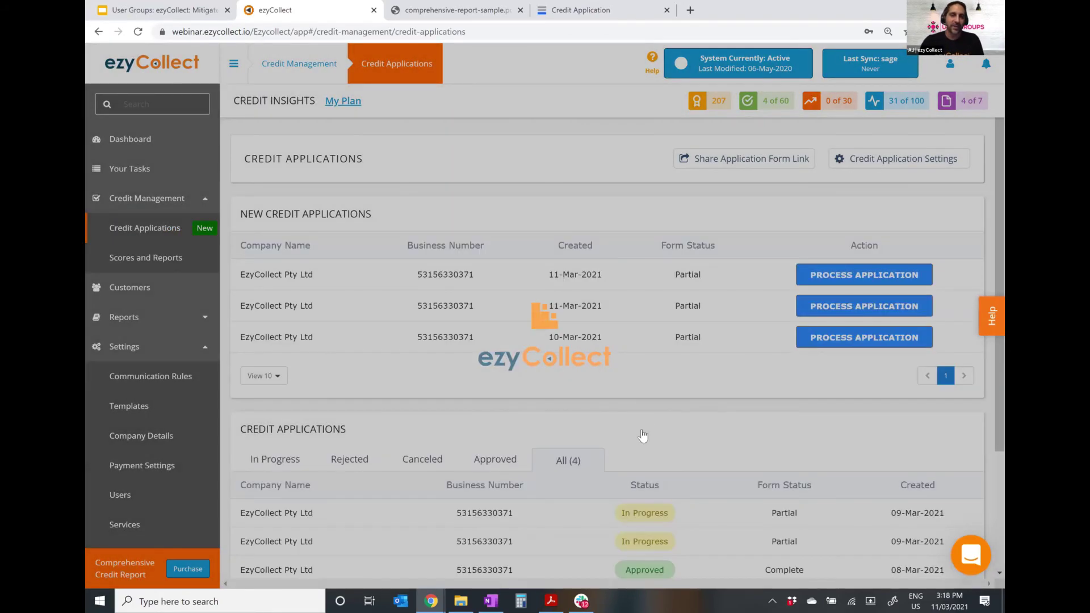
pyautogui.scroll(-3, 647, 451)
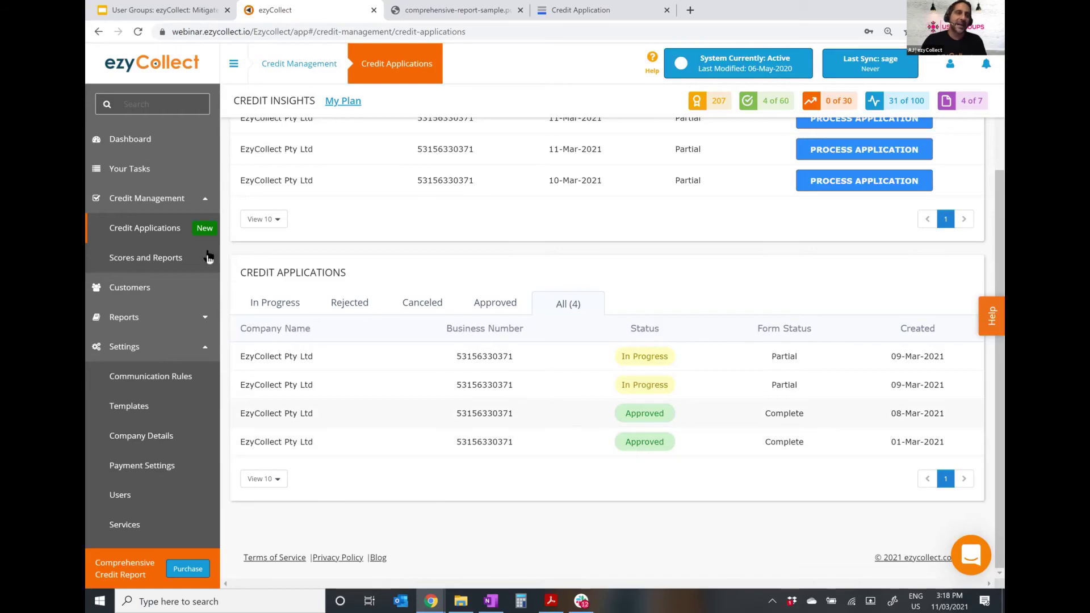
# Step: Show the 77 customers with their risk levels and one customer's Bad Debt Risk breakdown
pyautogui.click(149, 296)
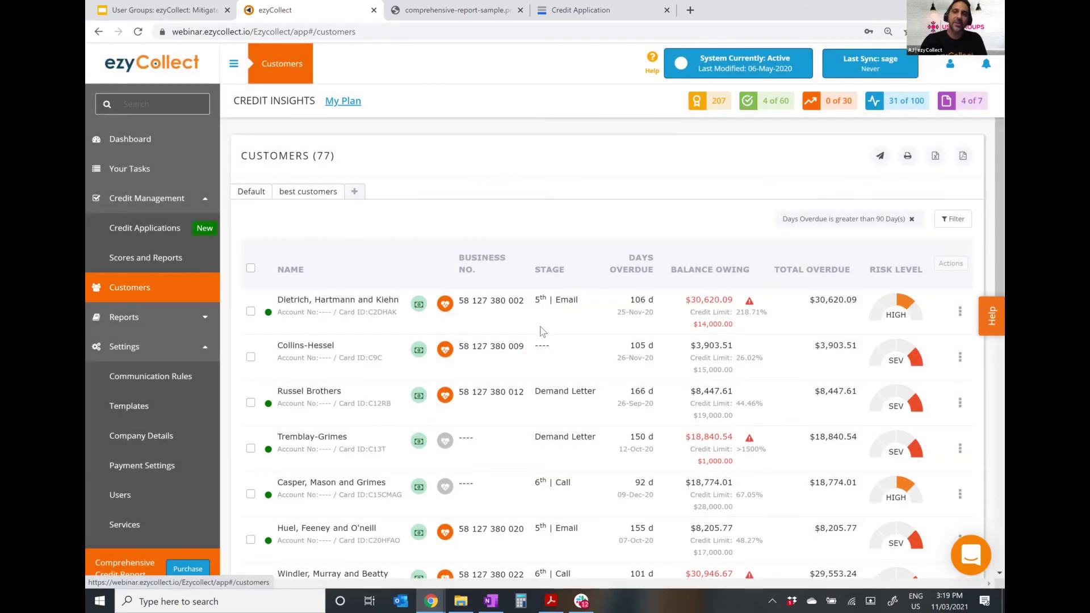
pyautogui.moveTo(907, 454)
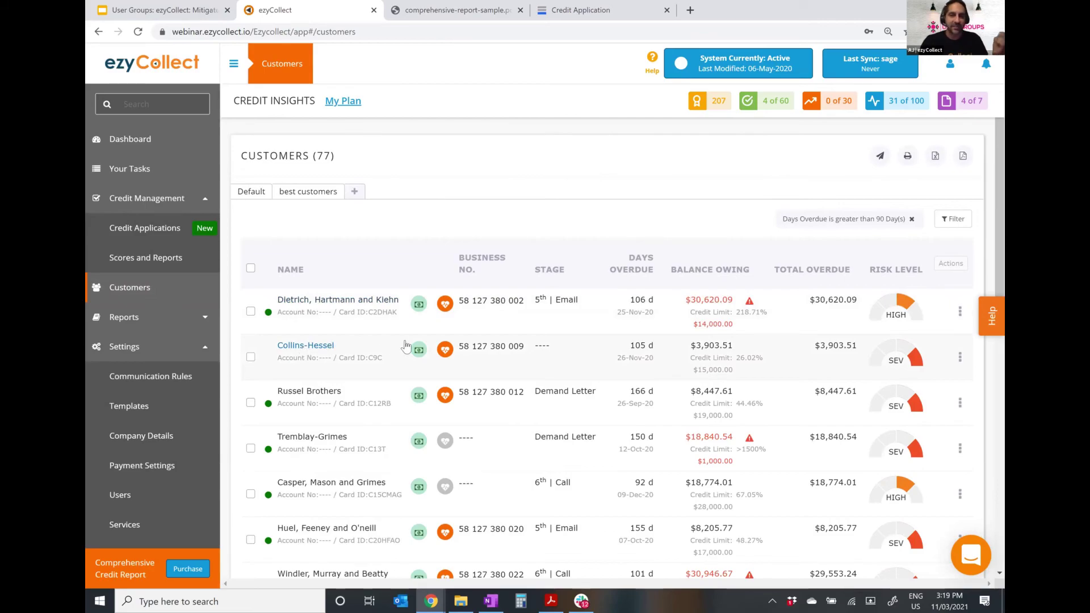
pyautogui.moveTo(918, 358)
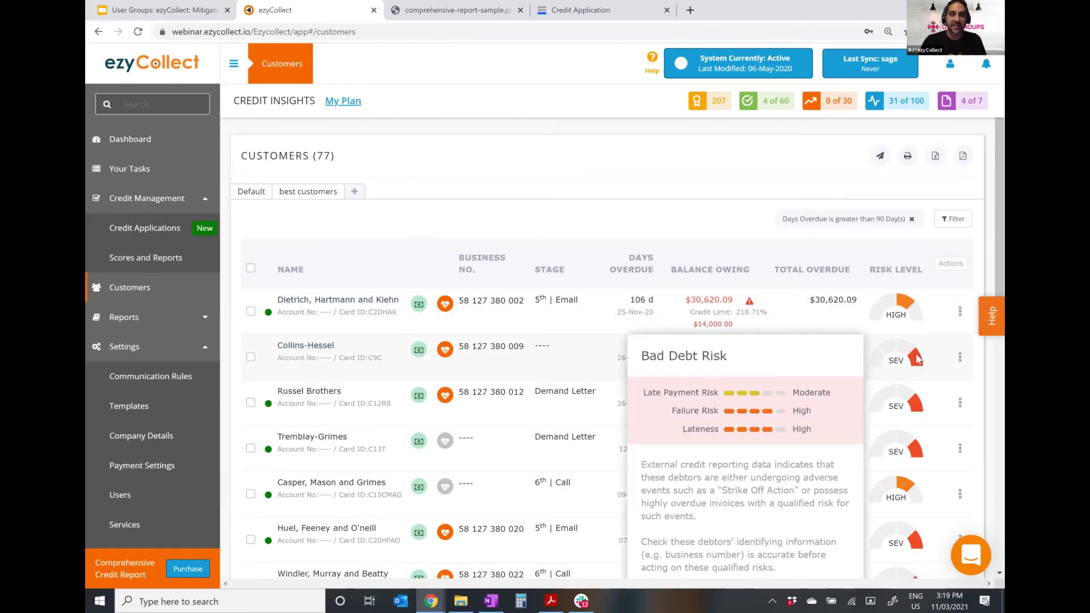